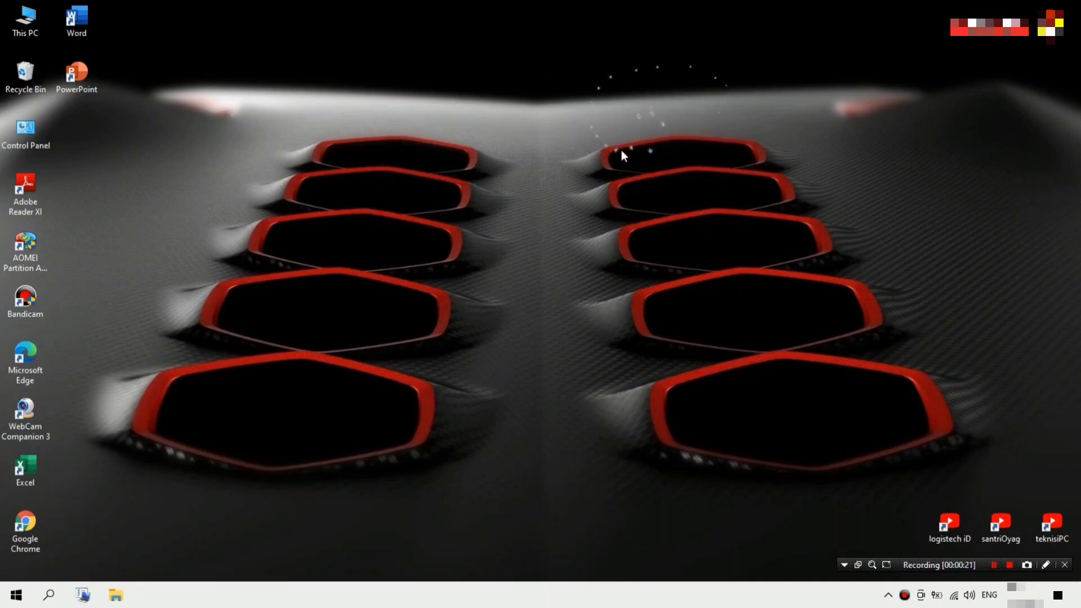
# - Move the Google Chrome shortcut to the middle of the desktop, try to launch Chrome, and dismiss the error dialog
pyautogui.moveTo(25, 526); pyautogui.dragTo(539, 327)
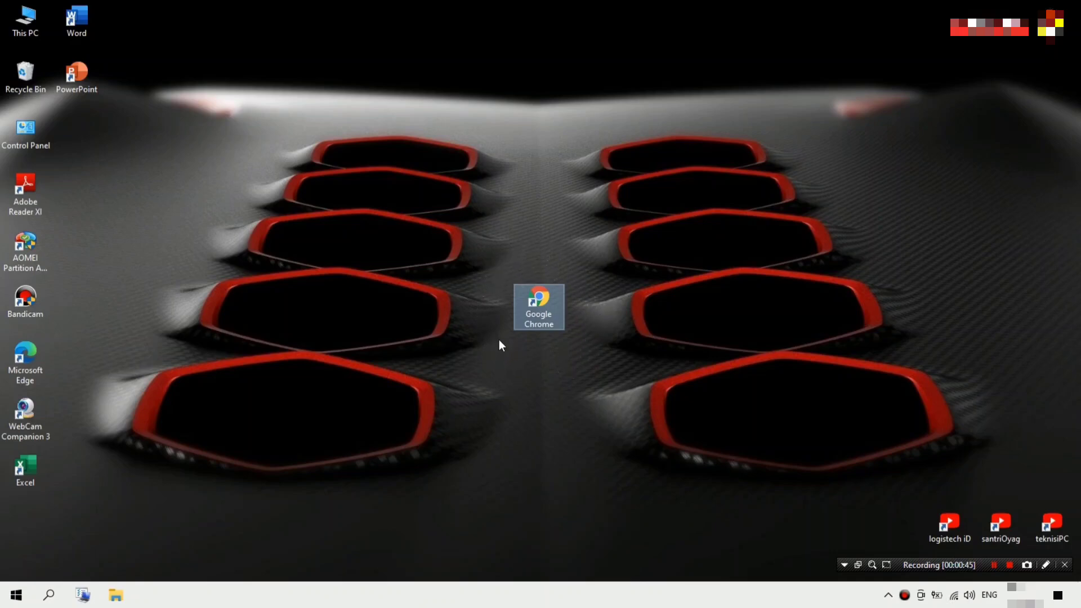
pyautogui.doubleClick(539, 309)
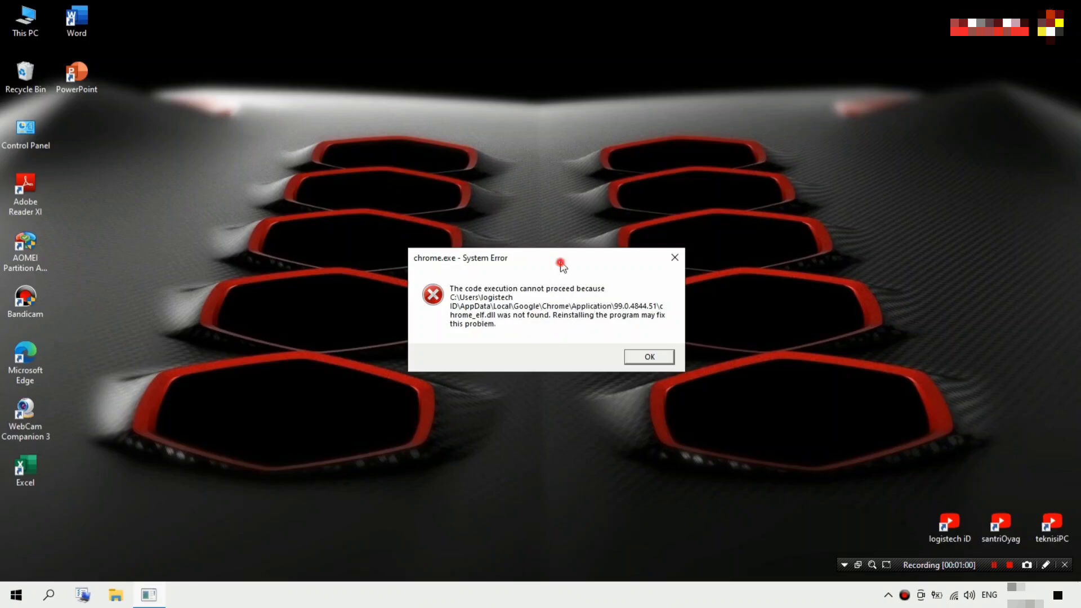
pyautogui.moveTo(562, 265); pyautogui.dragTo(661, 163)
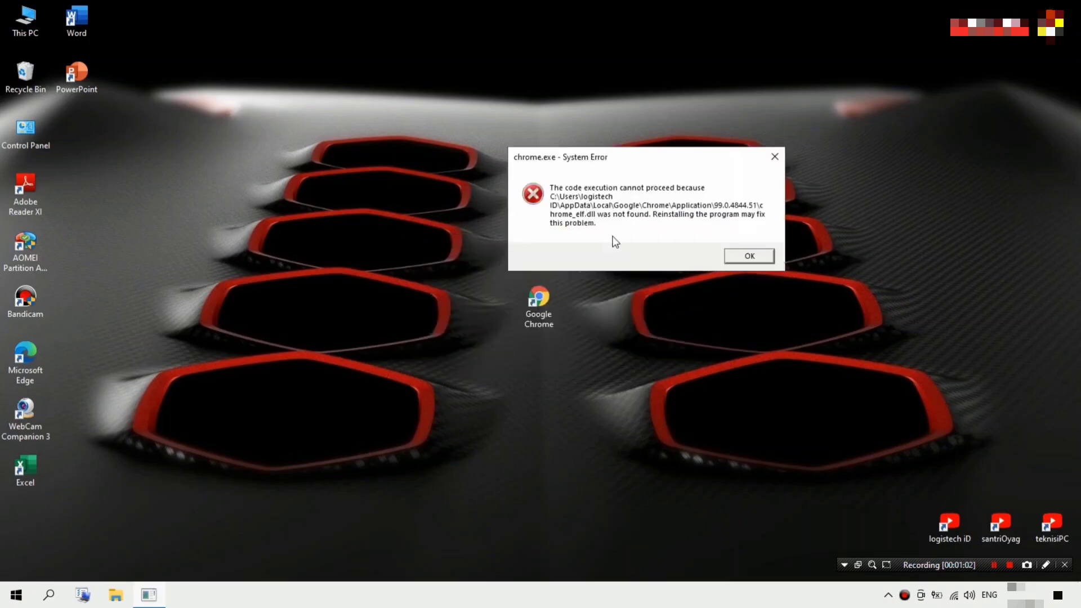
pyautogui.click(774, 162)
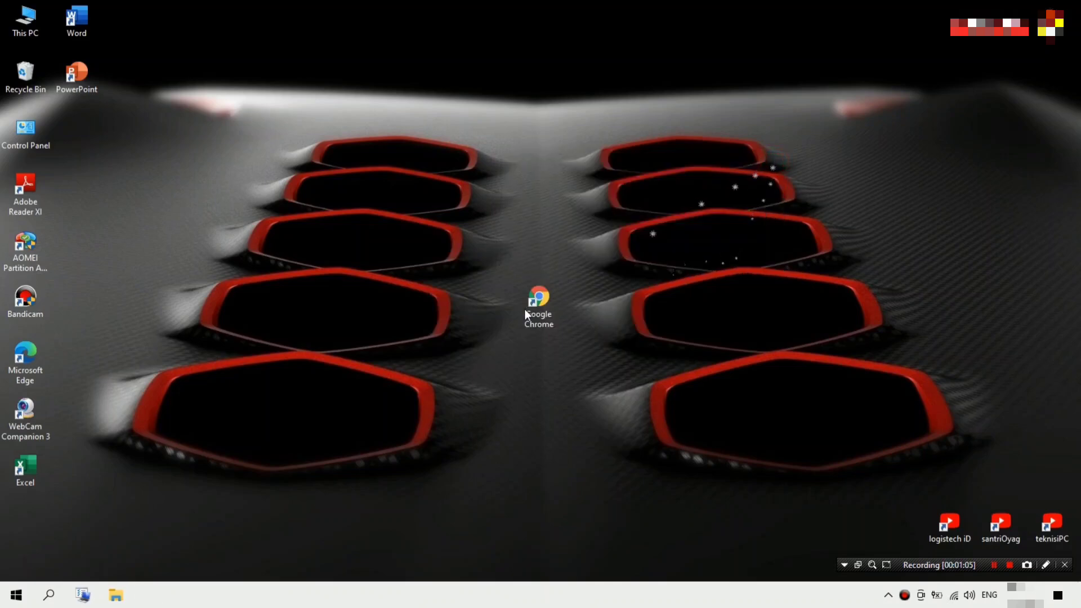
pyautogui.click(538, 306)
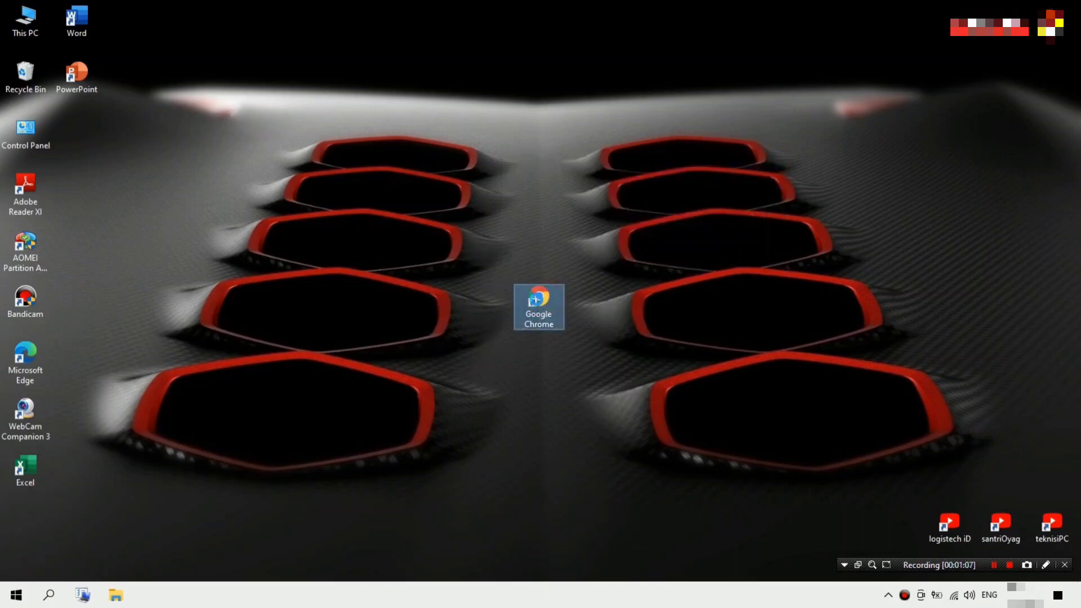
pyautogui.rightClick(549, 307)
pyautogui.click(583, 275)
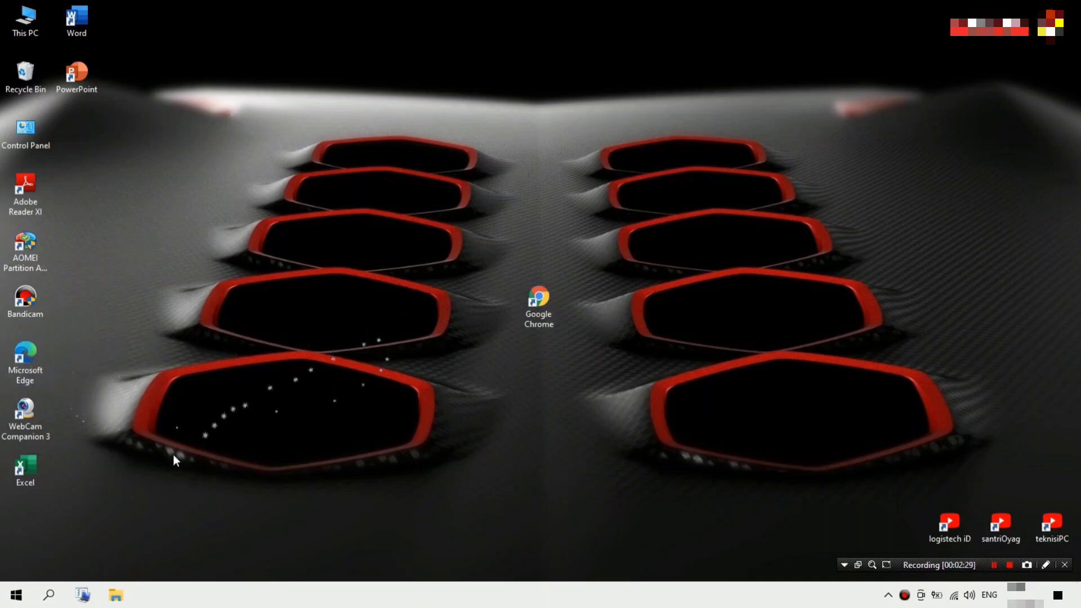
# - Open a maximized File Explorer window and go to Local Disk (C:)
pyautogui.click(116, 597)
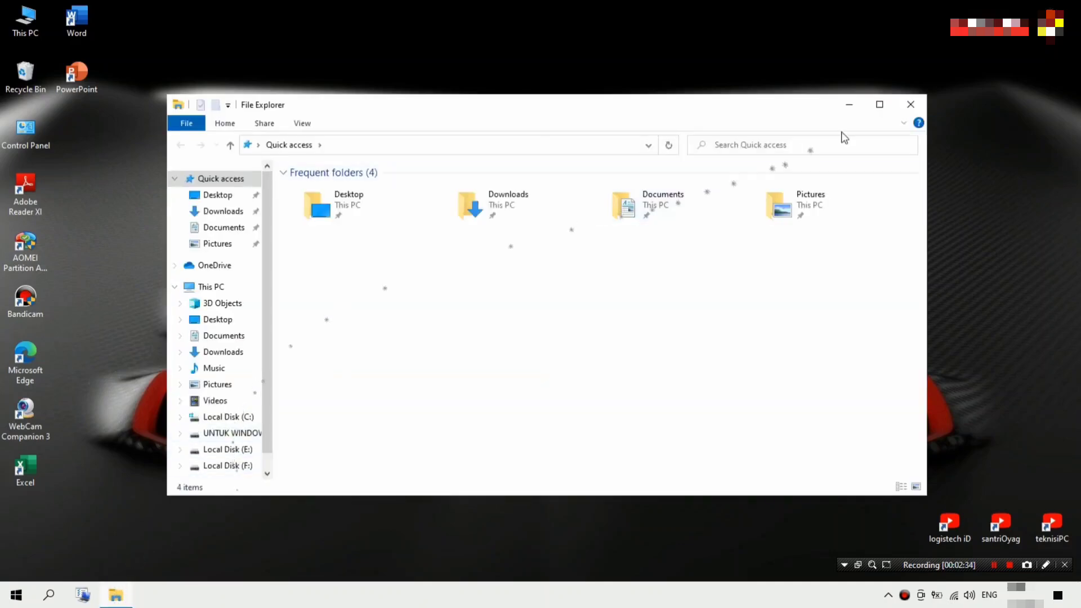
pyautogui.click(879, 104)
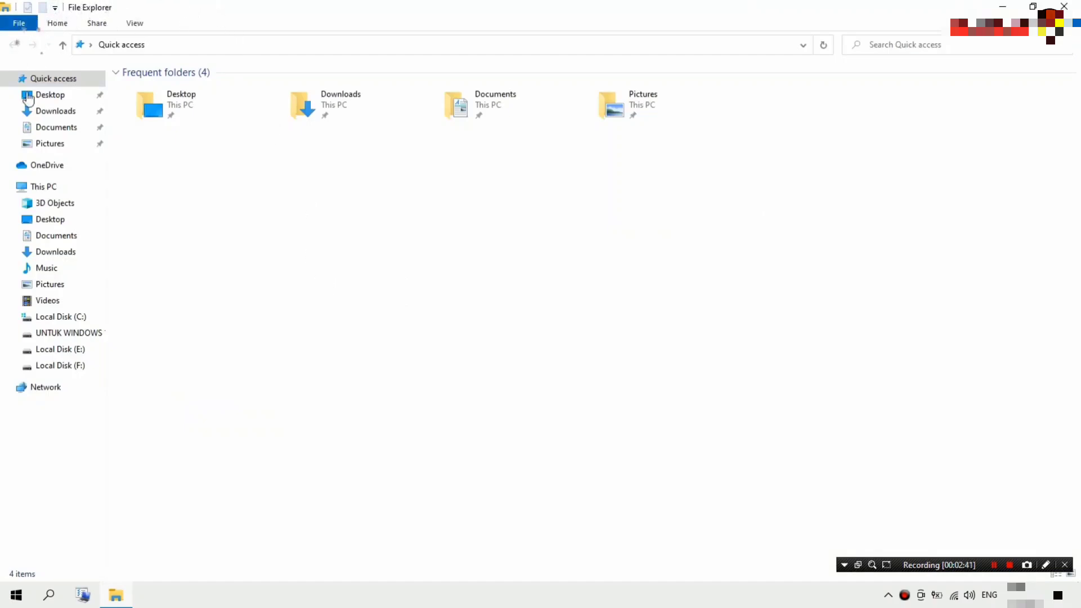
pyautogui.click(51, 187)
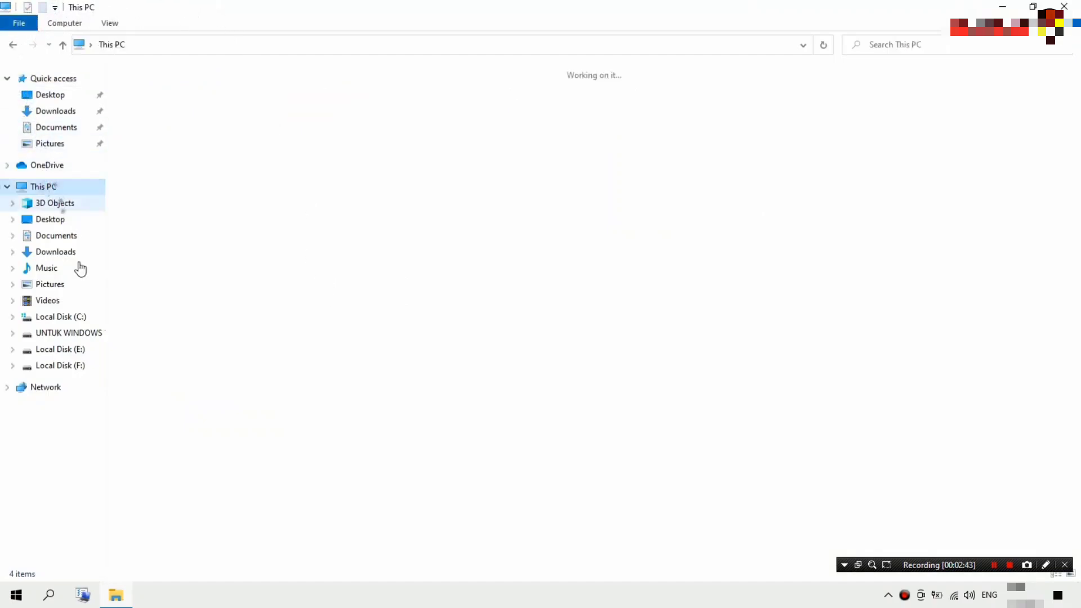
pyautogui.click(85, 317)
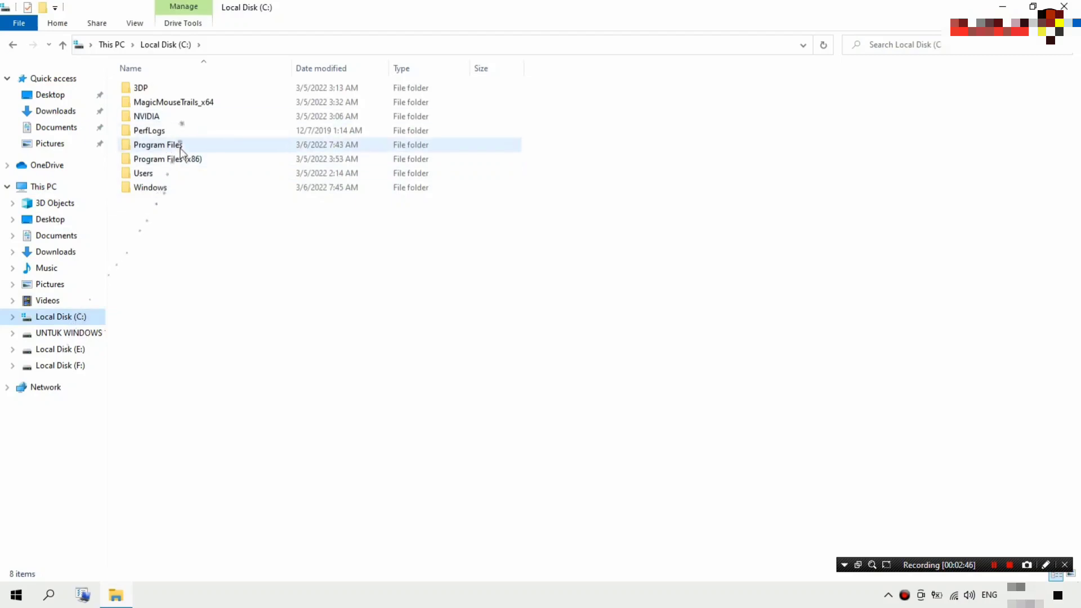
# - Check the contents of the Program Files (x86) and Program Files folders on Local Disk (C:)
pyautogui.doubleClick(185, 160)
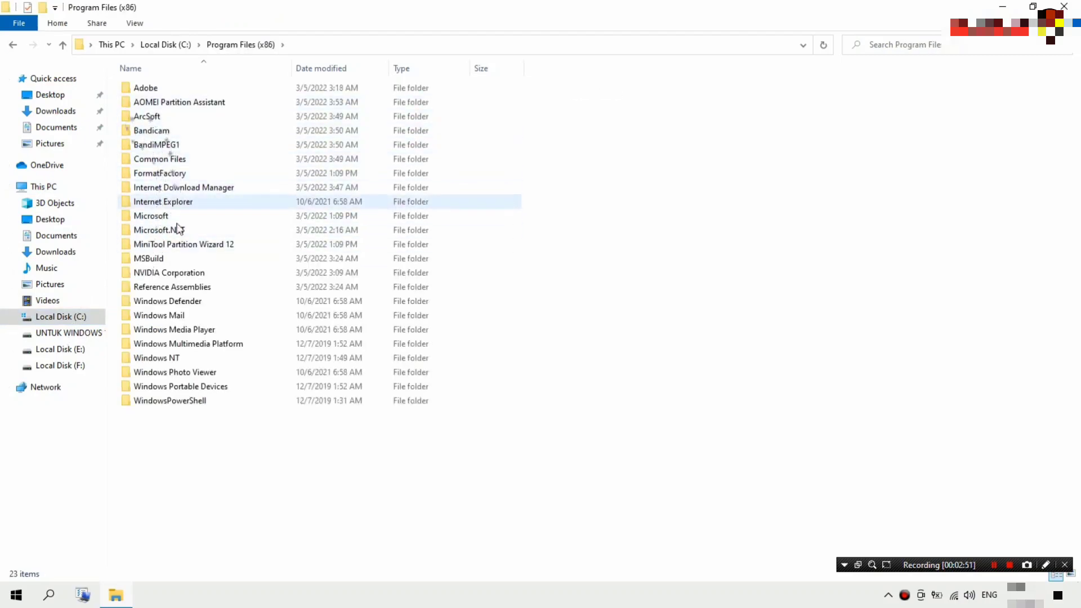
pyautogui.click(12, 44)
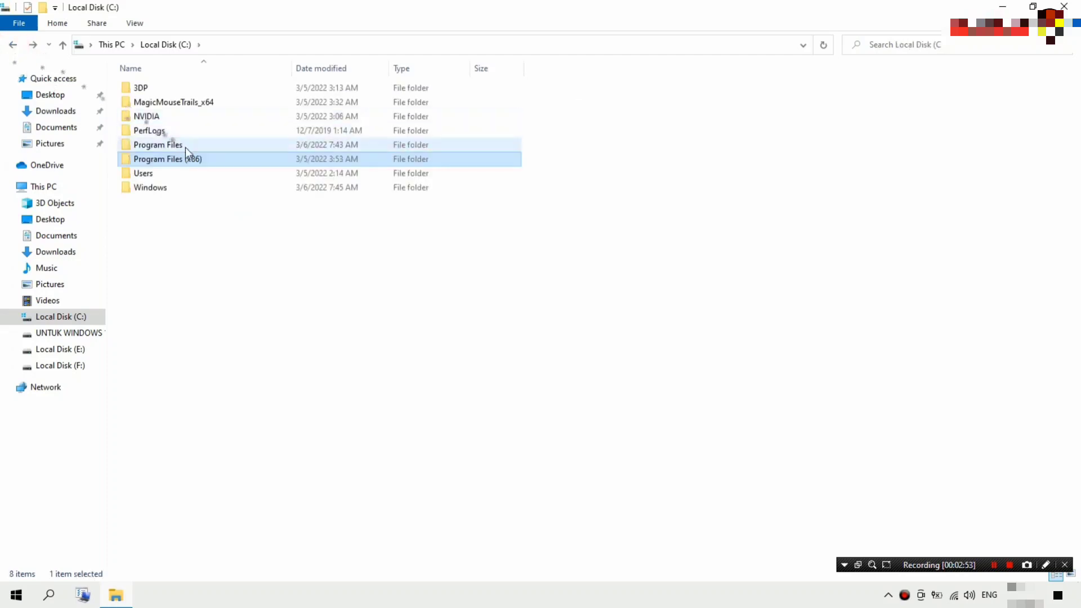
pyautogui.doubleClick(181, 145)
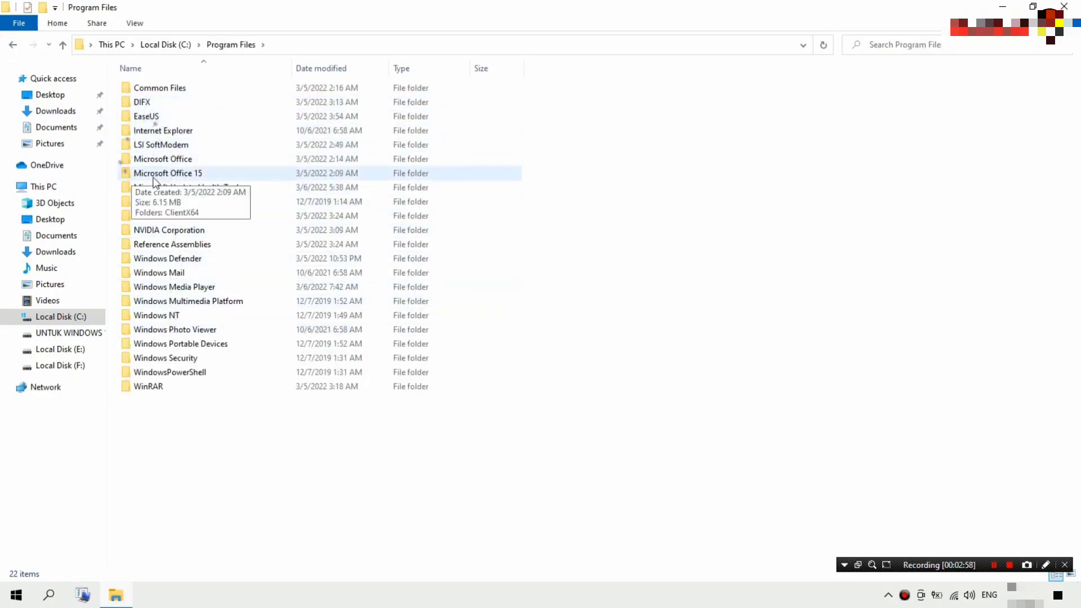
# - Change the folder options to show hidden files, folders, and drives
pyautogui.click(25, 27)
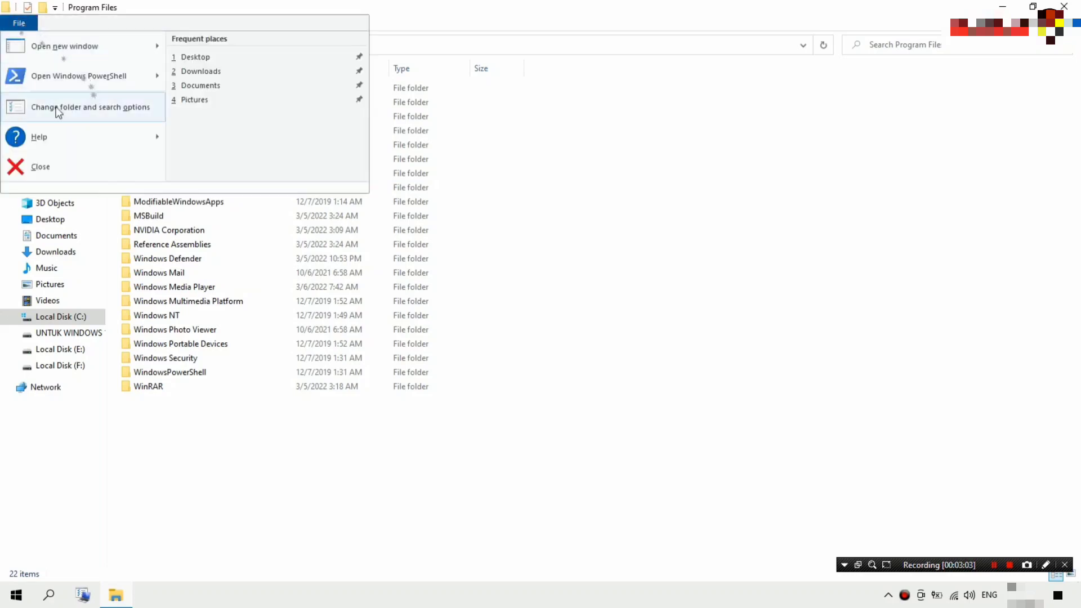
pyautogui.click(110, 109)
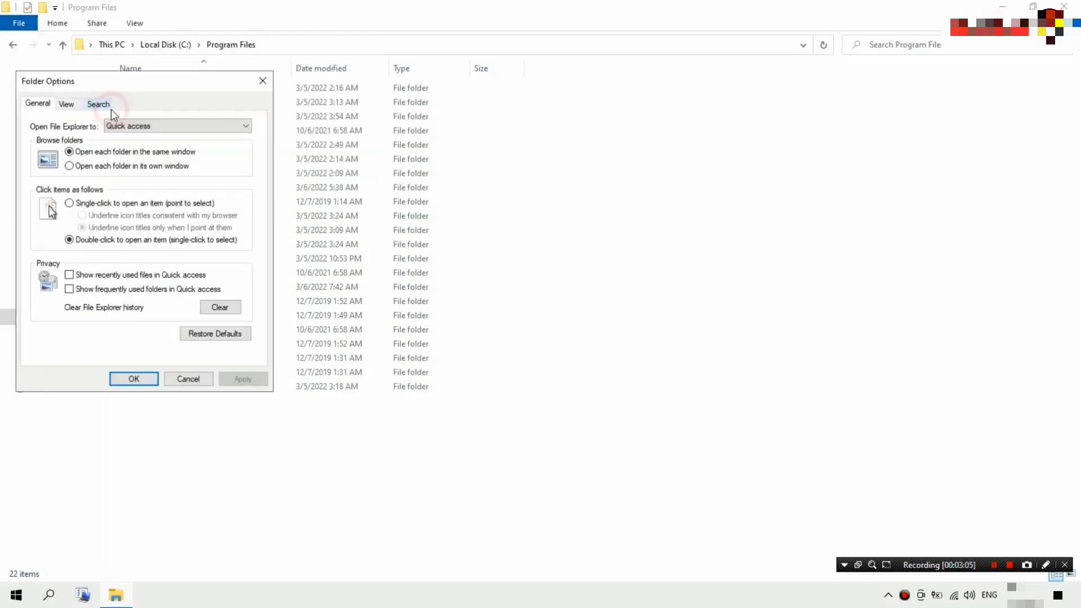
pyautogui.click(66, 105)
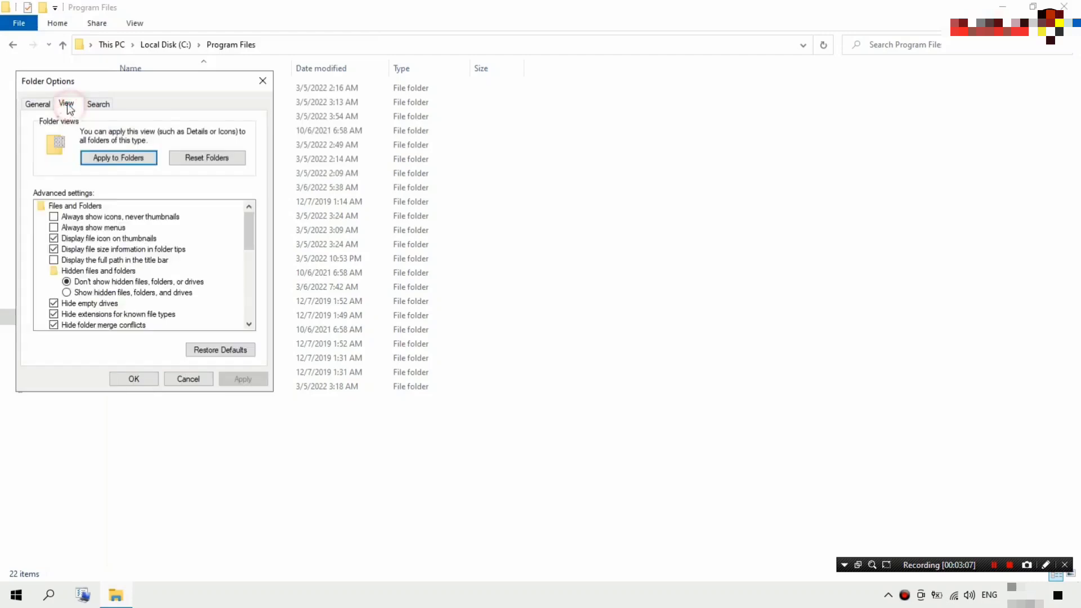
pyautogui.click(133, 292)
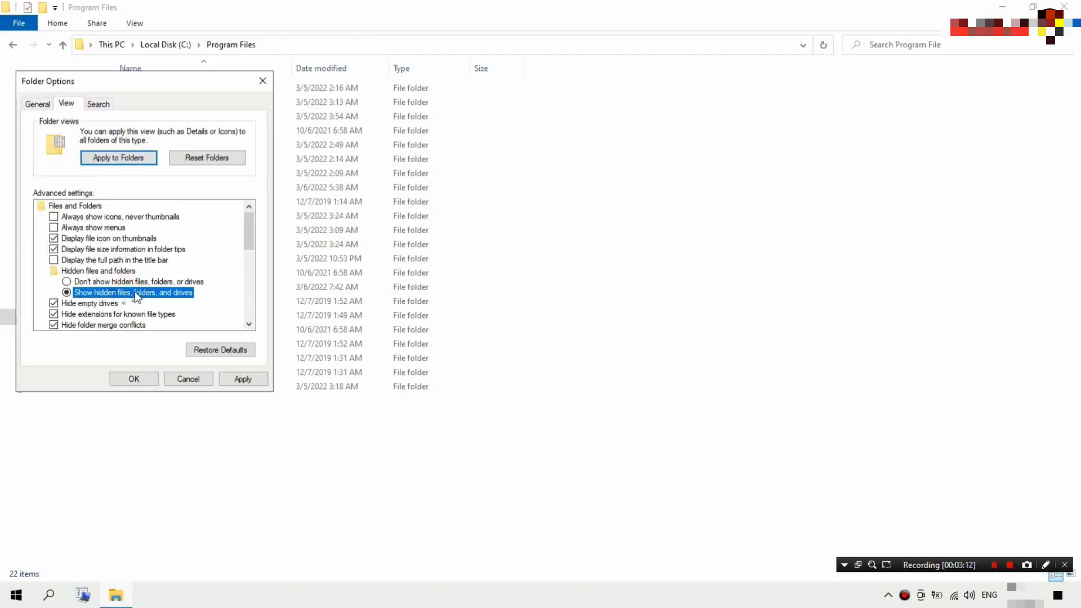
pyautogui.click(134, 379)
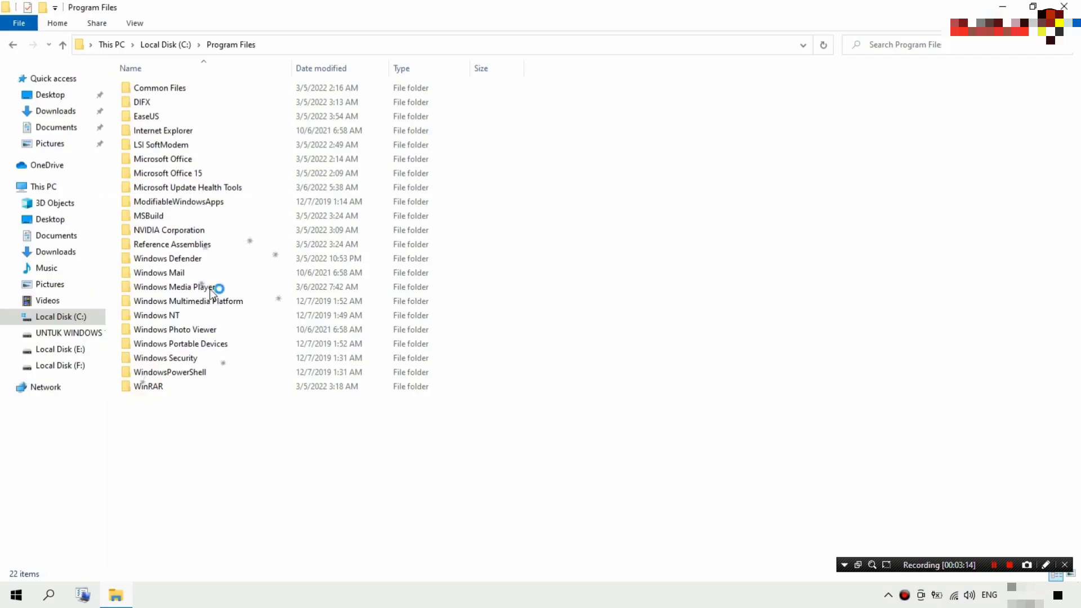
# - Go to the Users folder on Local Disk (C:) and open the logistech ID profile folder
pyautogui.click(65, 188)
pyautogui.click(172, 277)
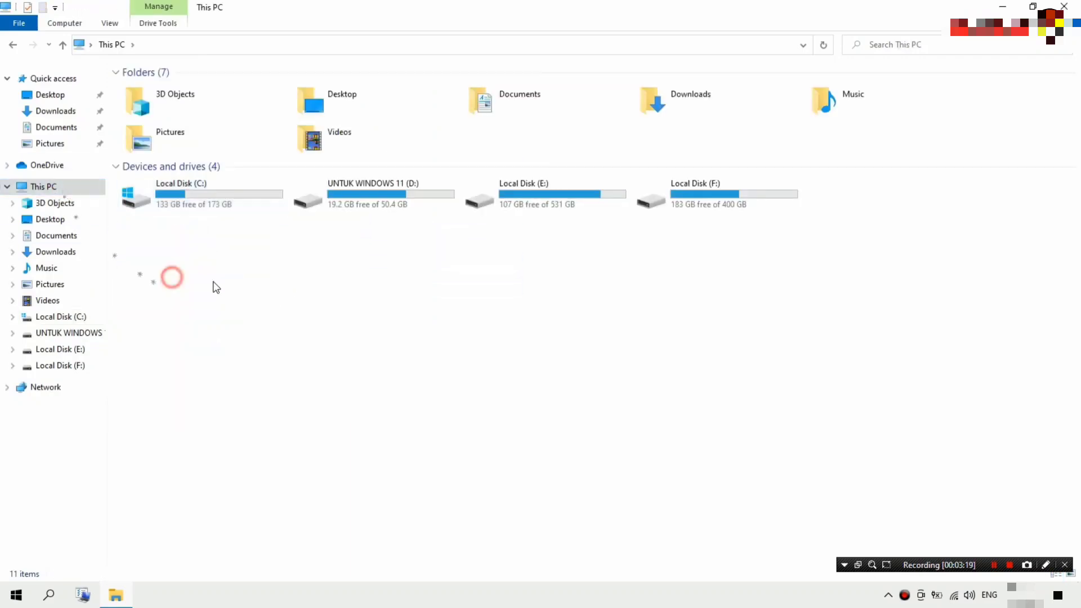
pyautogui.doubleClick(207, 194)
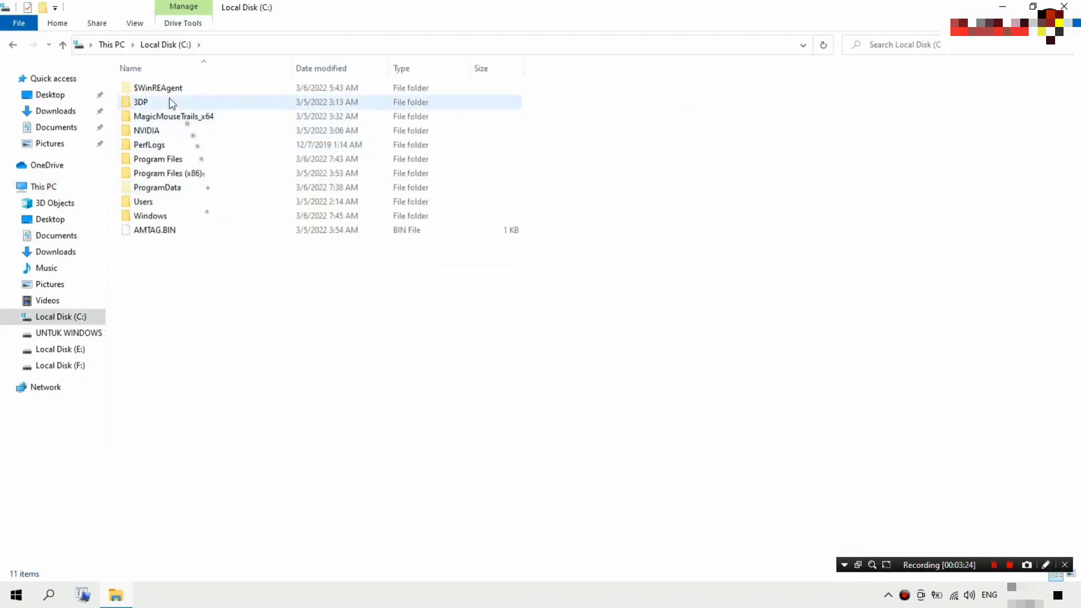
pyautogui.doubleClick(154, 204)
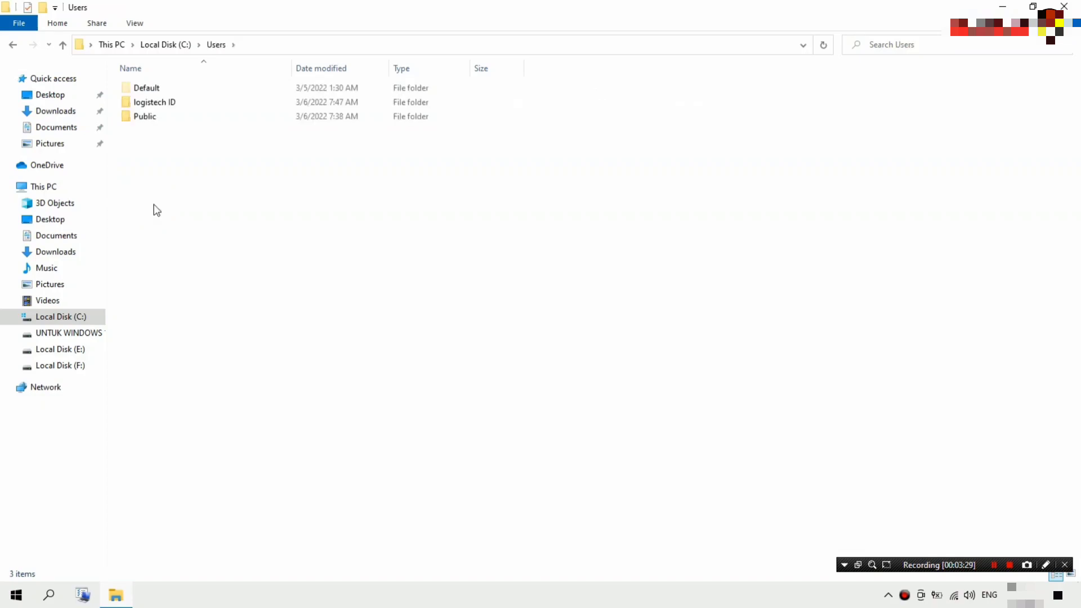
pyautogui.click(148, 104)
pyautogui.moveTo(154, 138); pyautogui.dragTo(168, 86)
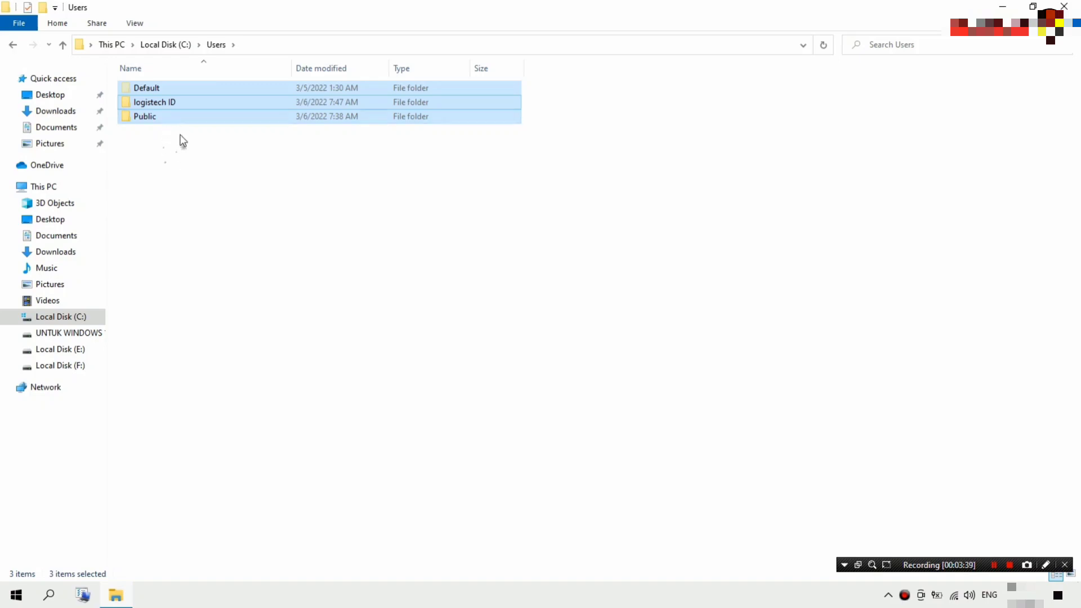
pyautogui.click(164, 103)
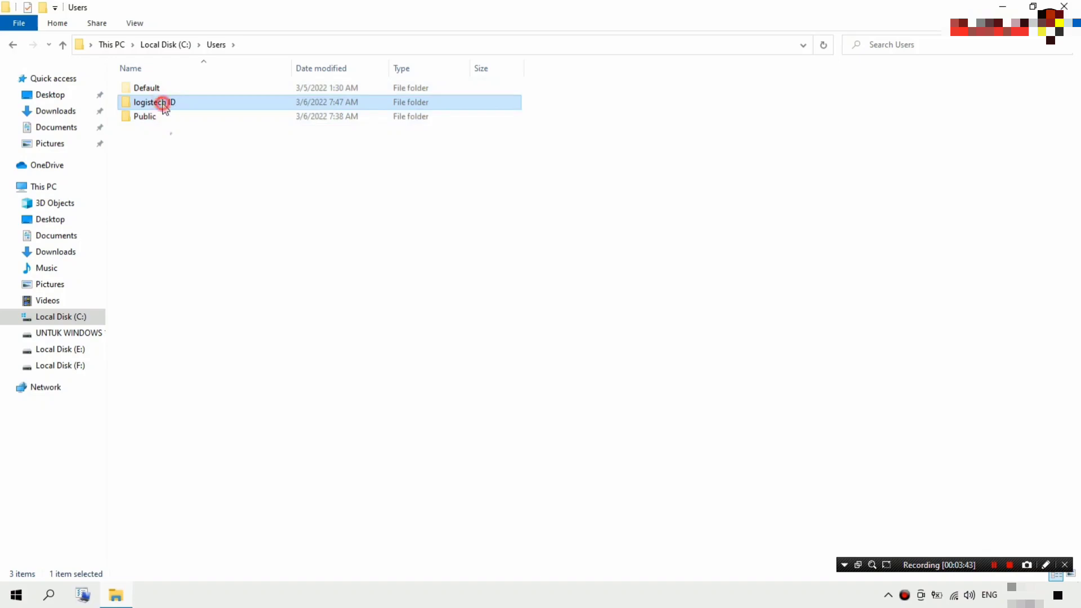
pyautogui.doubleClick(163, 103)
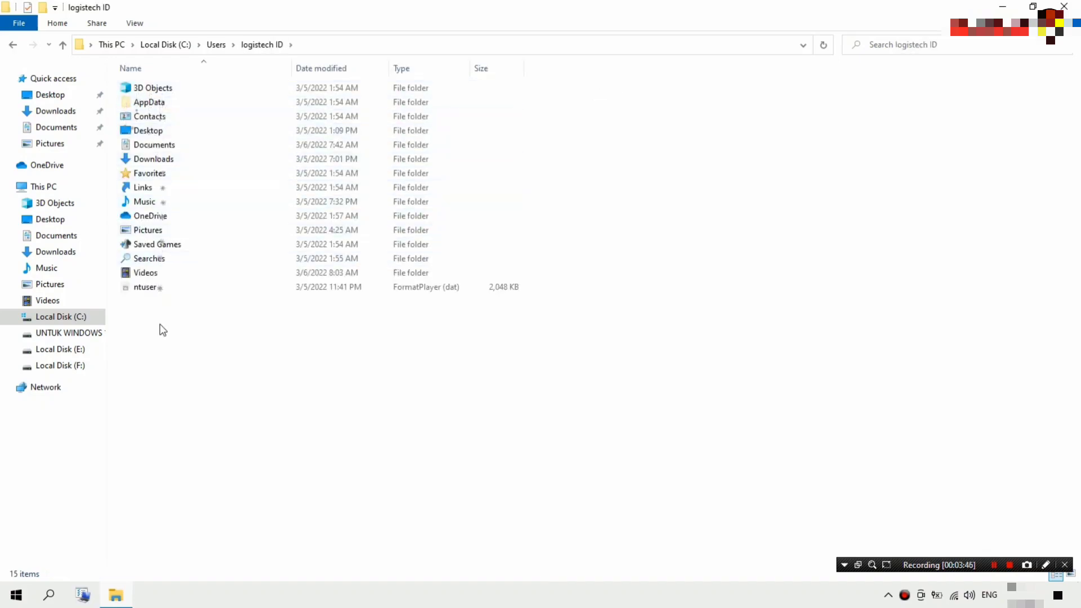
# - Open the hidden AppData folder in the profile and go into its Local subfolder
pyautogui.moveTo(160, 308); pyautogui.dragTo(183, 75)
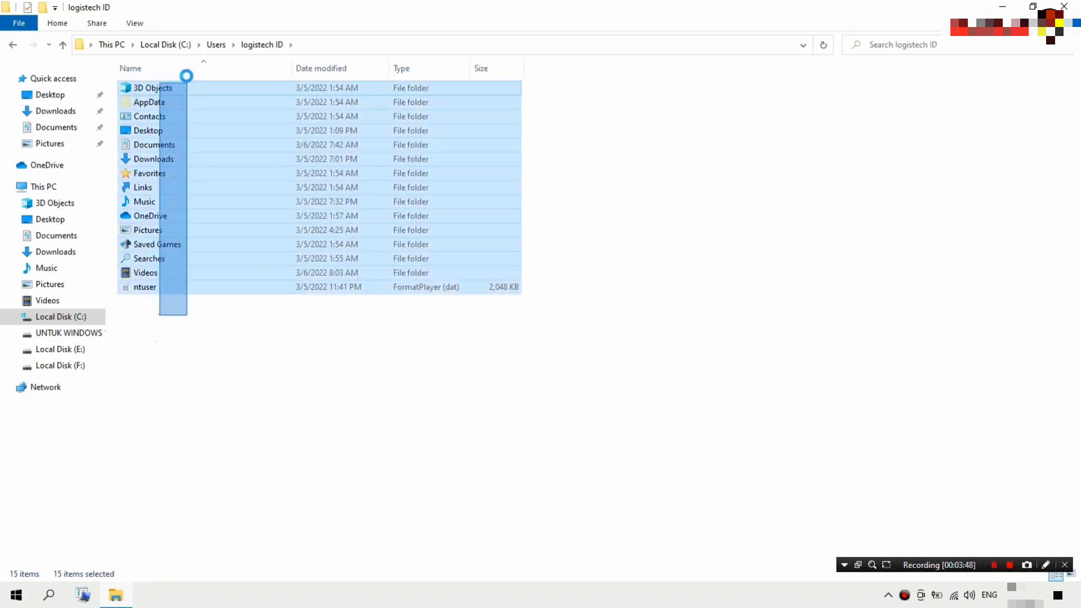
pyautogui.click(198, 297)
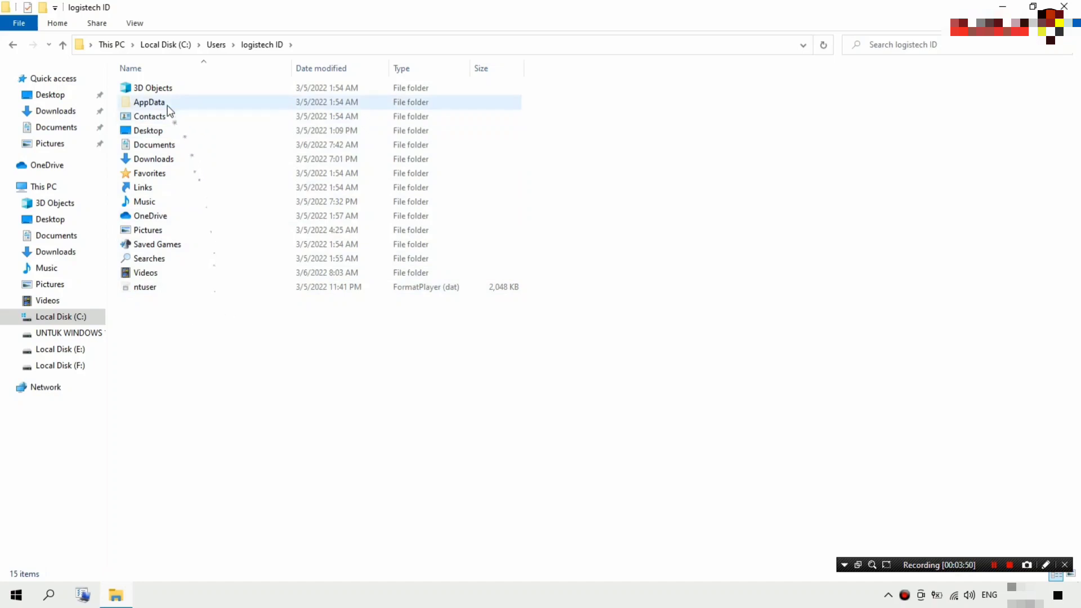
pyautogui.click(141, 103)
pyautogui.moveTo(161, 103)
pyautogui.mouseDown()
pyautogui.moveTo(151, 132)
pyautogui.moveTo(151, 104)
pyautogui.mouseUp()
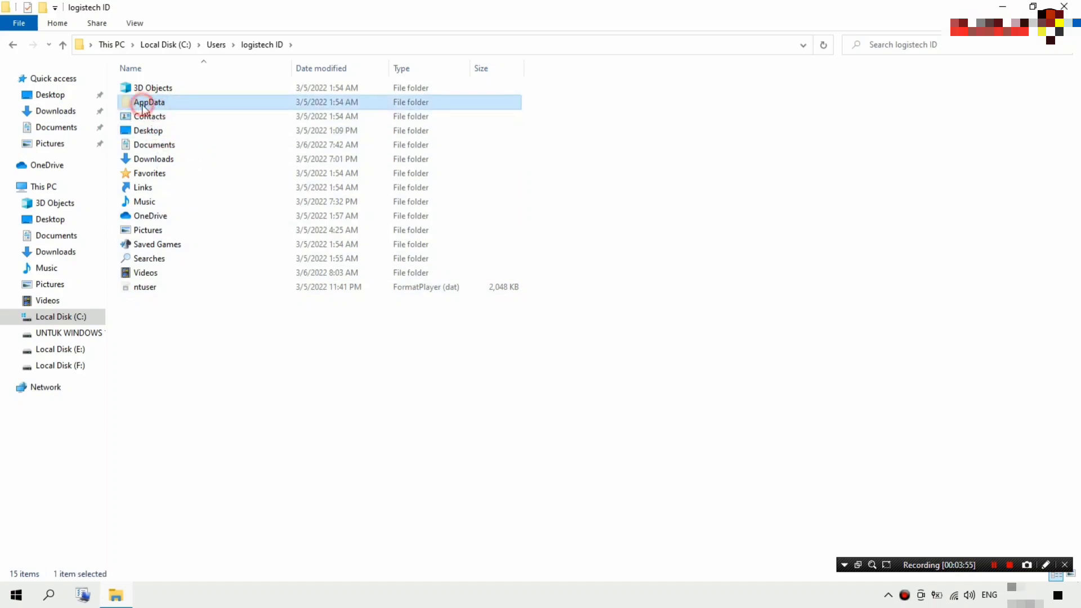
pyautogui.doubleClick(142, 104)
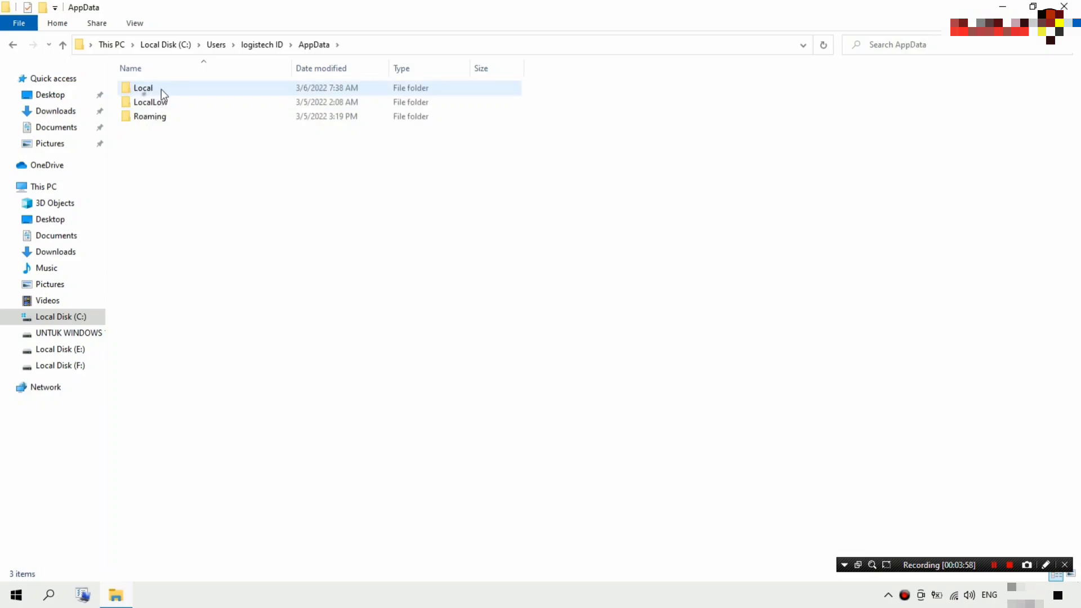
pyautogui.doubleClick(161, 89)
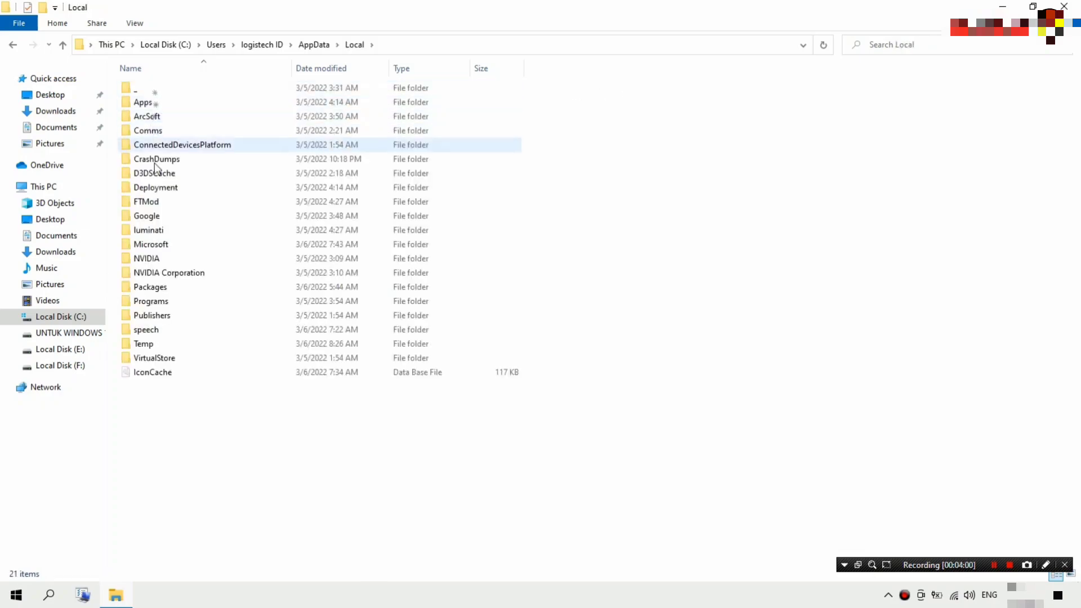
# - Open the Google folder inside Local and go into its Chrome subfolder
pyautogui.click(149, 220)
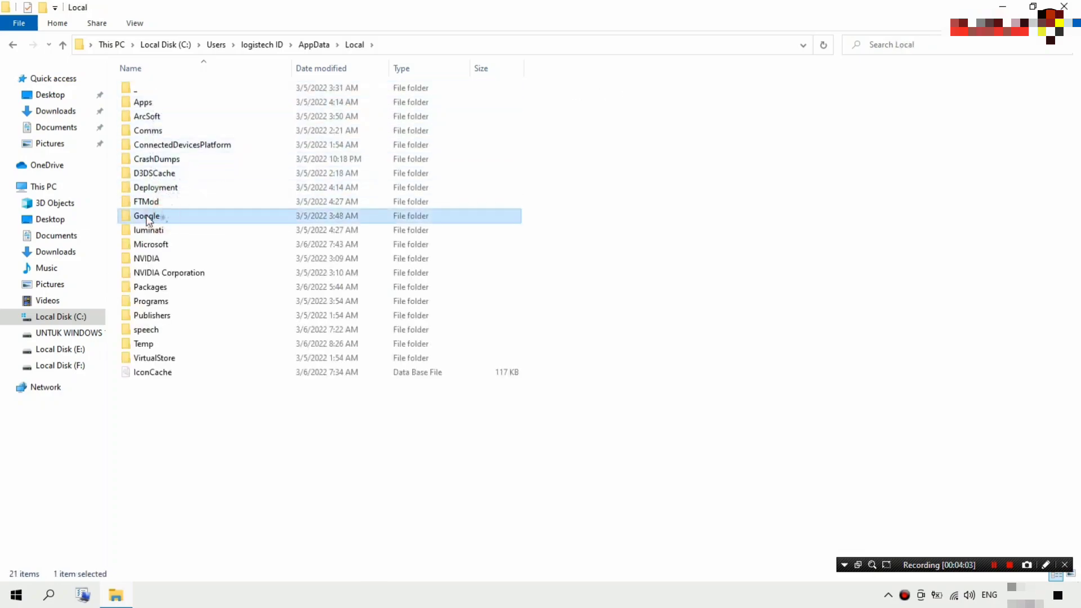
pyautogui.doubleClick(150, 217)
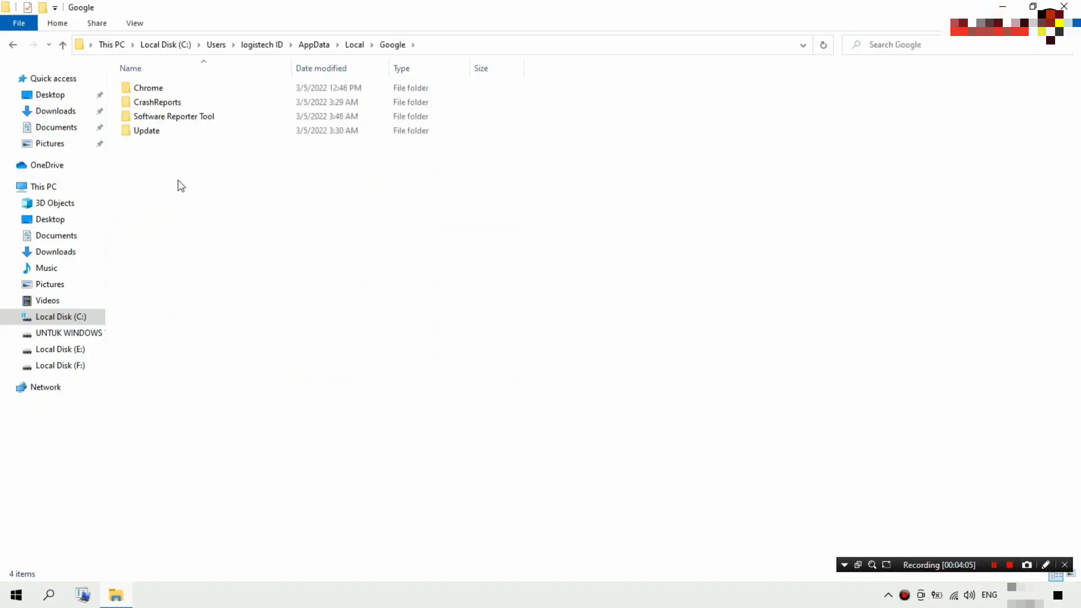
pyautogui.doubleClick(162, 91)
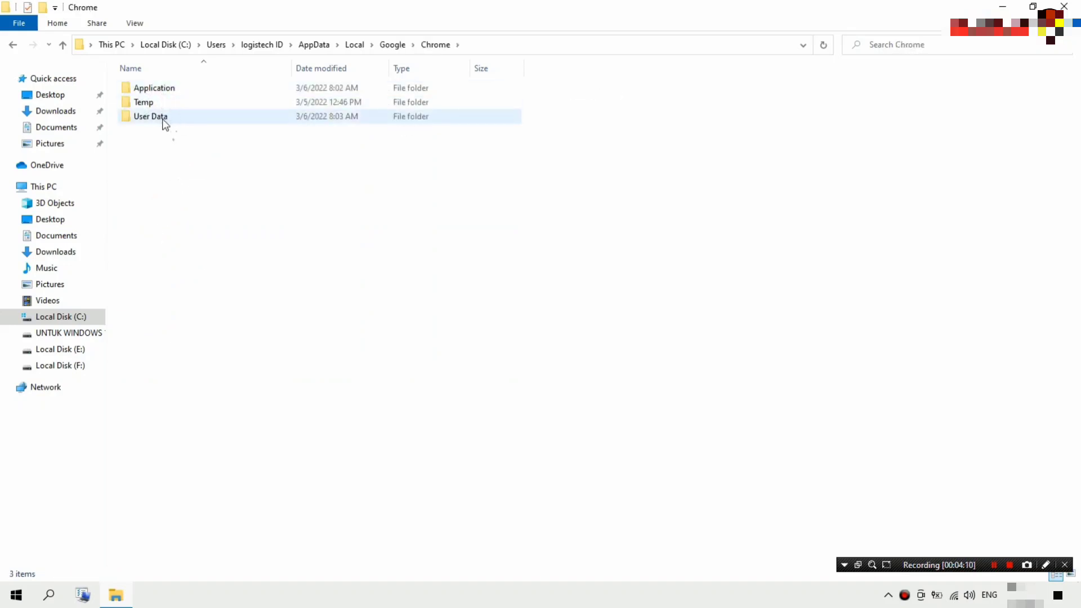
# - Copy the User Data folder from the Chrome folder to the clipboard
pyautogui.click(163, 118)
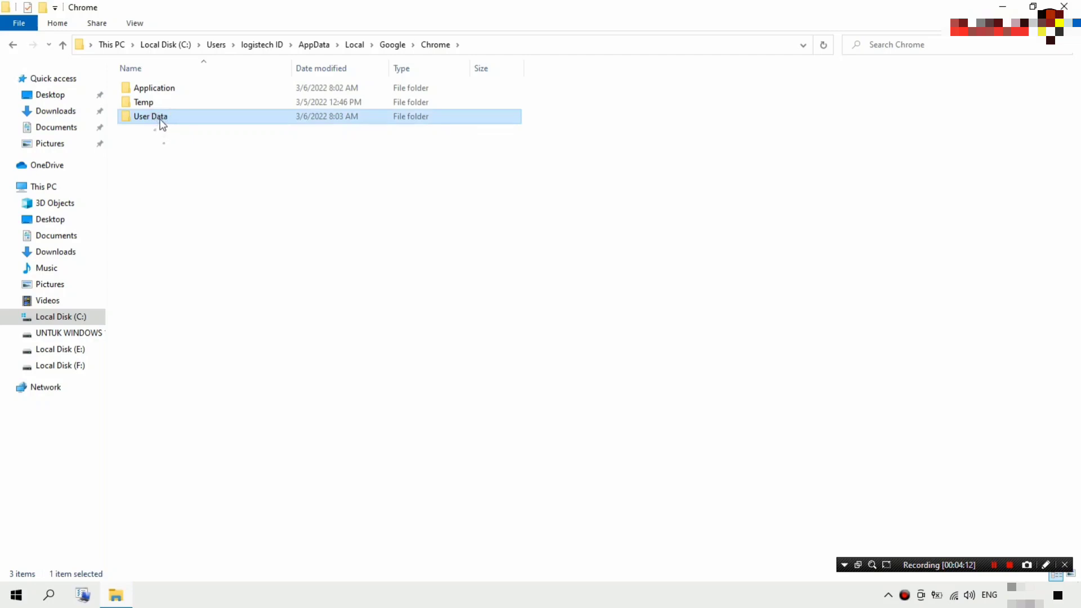
pyautogui.rightClick(162, 123)
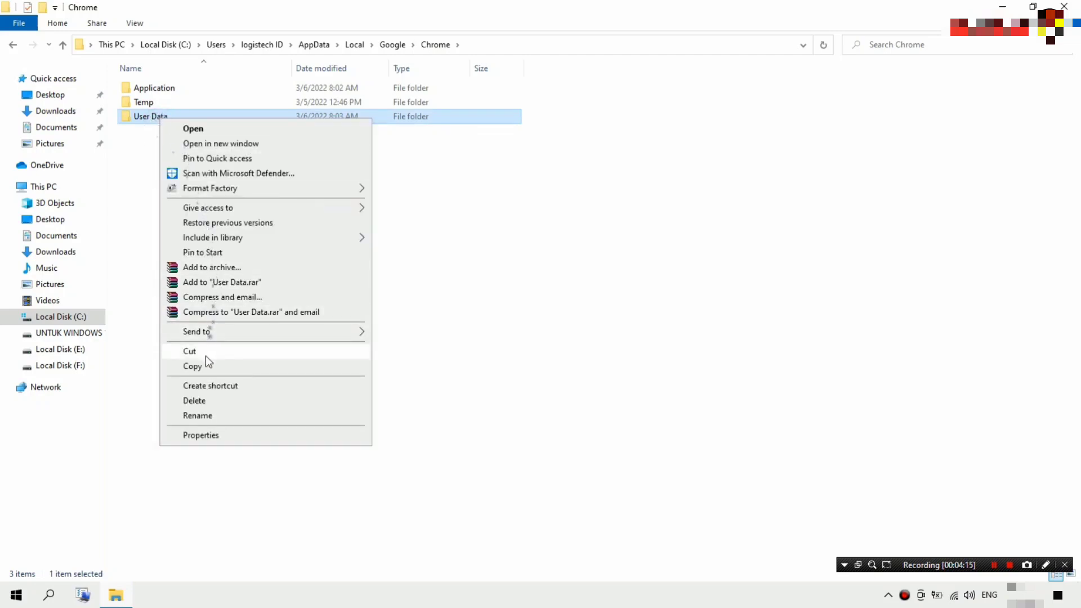
pyautogui.click(204, 367)
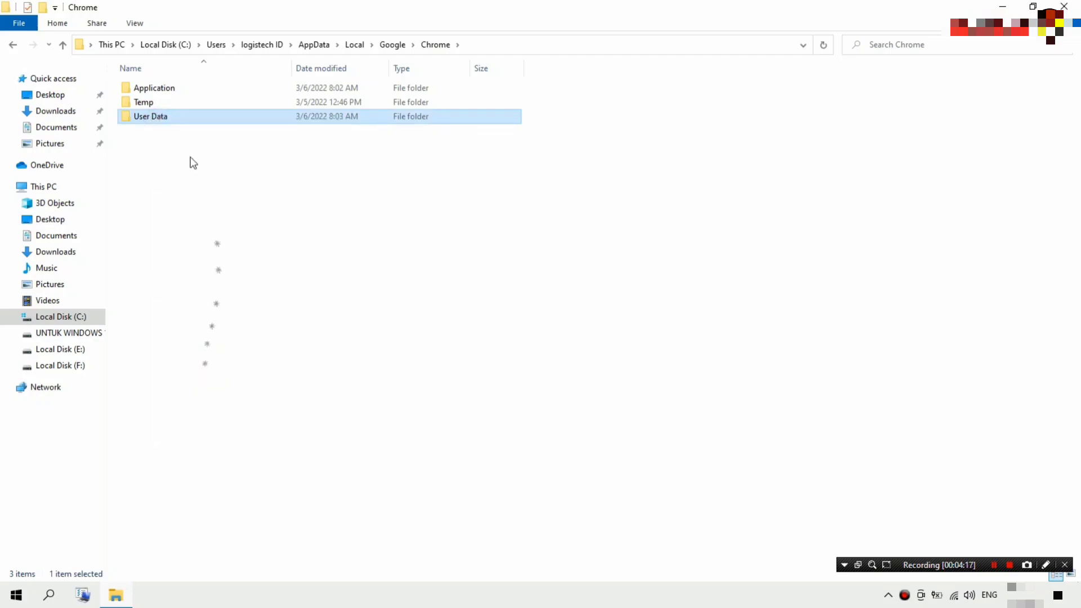
# - Create a new folder named DATA CHROME SAYA on Local Disk (F:)
pyautogui.click(82, 366)
pyautogui.rightClick(201, 237)
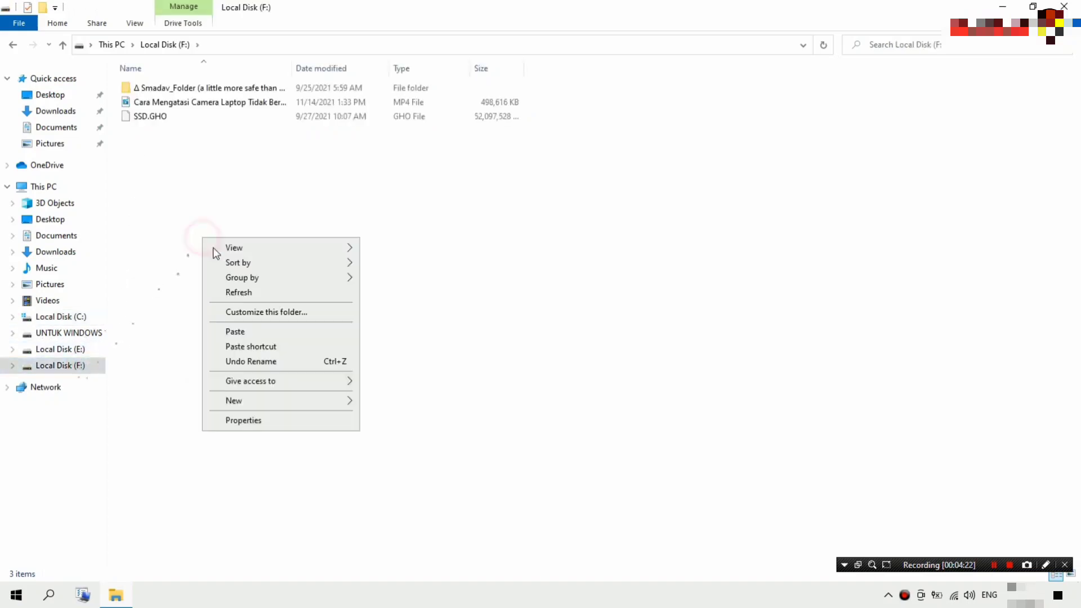
pyautogui.moveTo(346, 402)
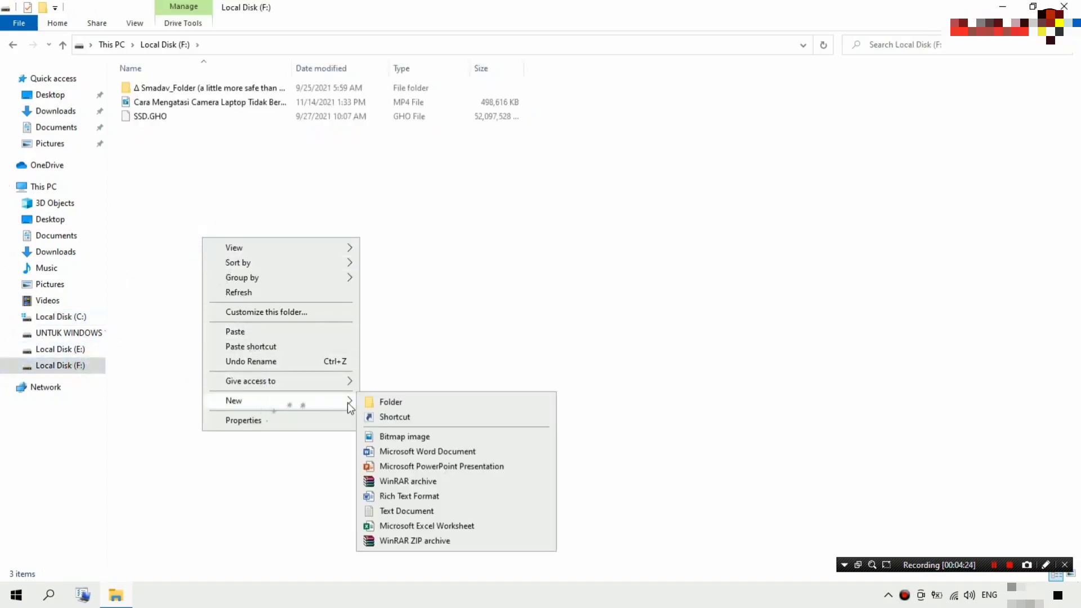
pyautogui.click(391, 404)
pyautogui.write('DATA CHROME SAYA')
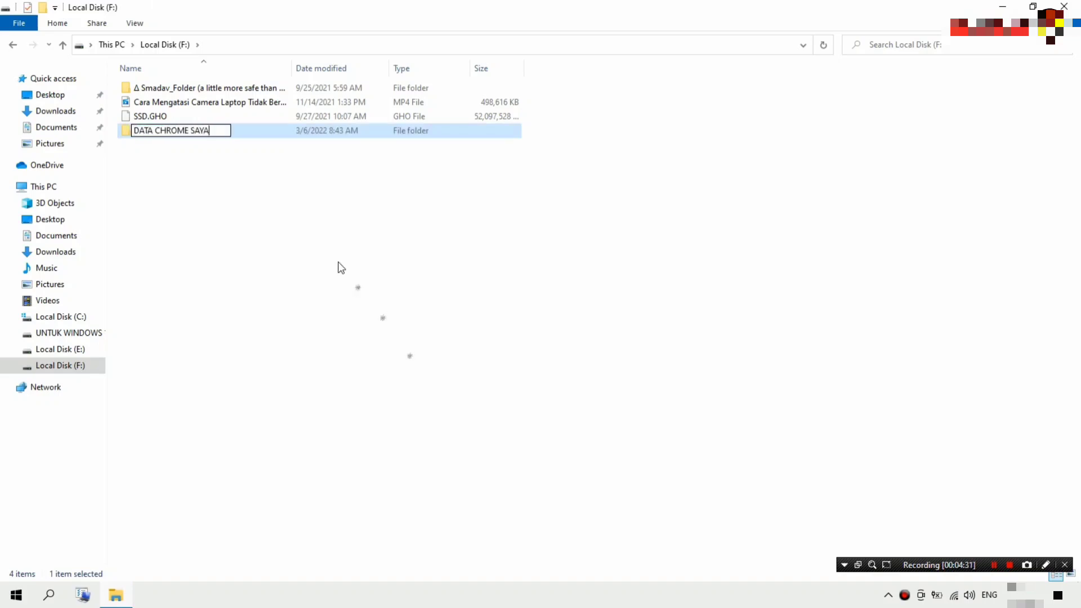
pyautogui.click(333, 259)
# - Paste the copied User Data folder into DATA CHROME SAYA, check the copy's contents and return to the desktop
pyautogui.doubleClick(215, 126)
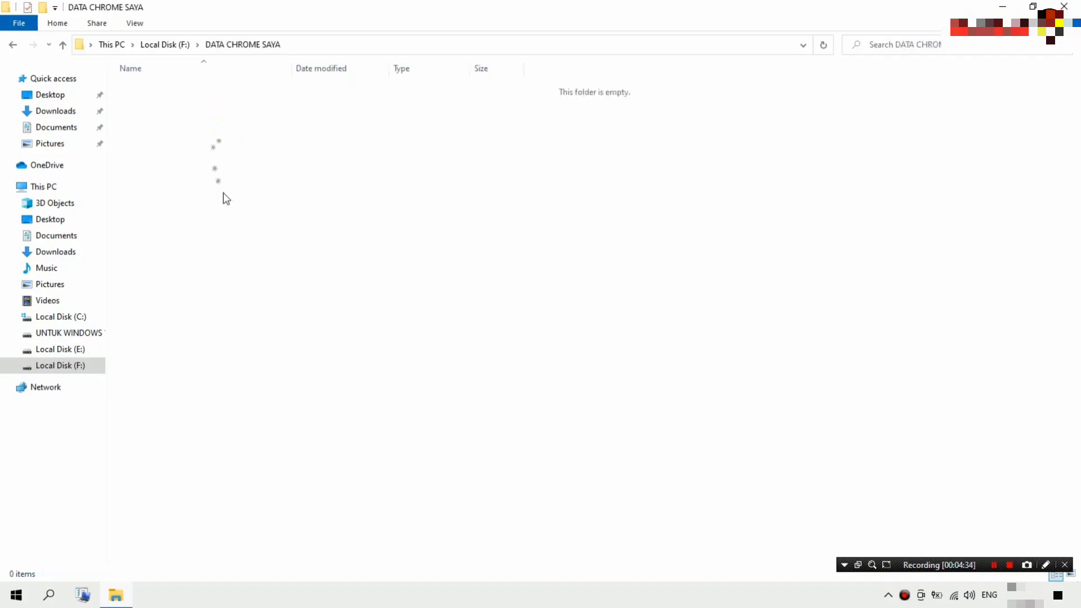
pyautogui.rightClick(230, 212)
pyautogui.click(274, 300)
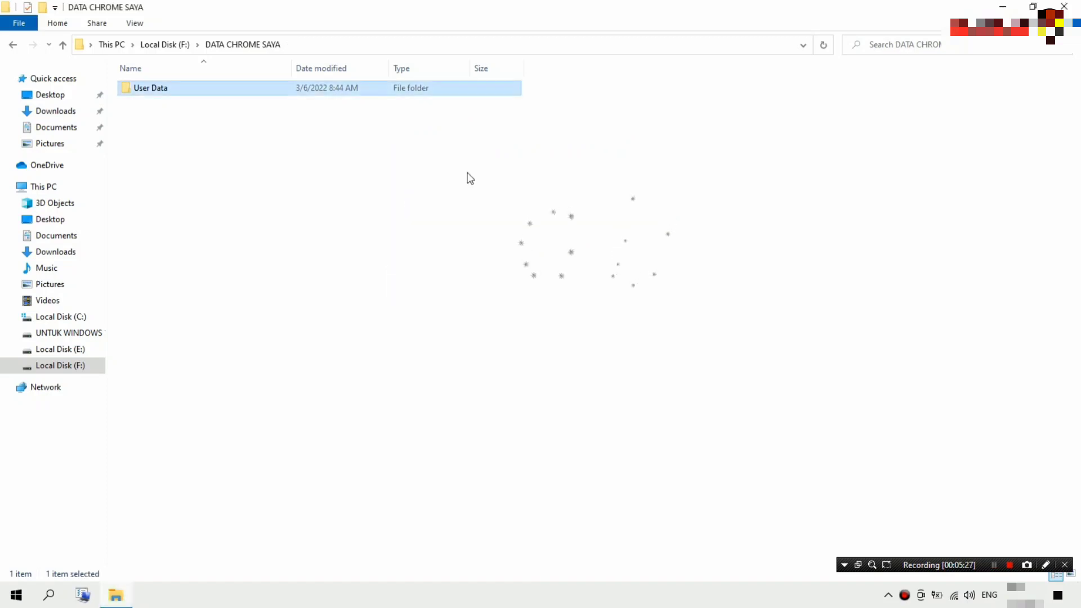
pyautogui.doubleClick(304, 88)
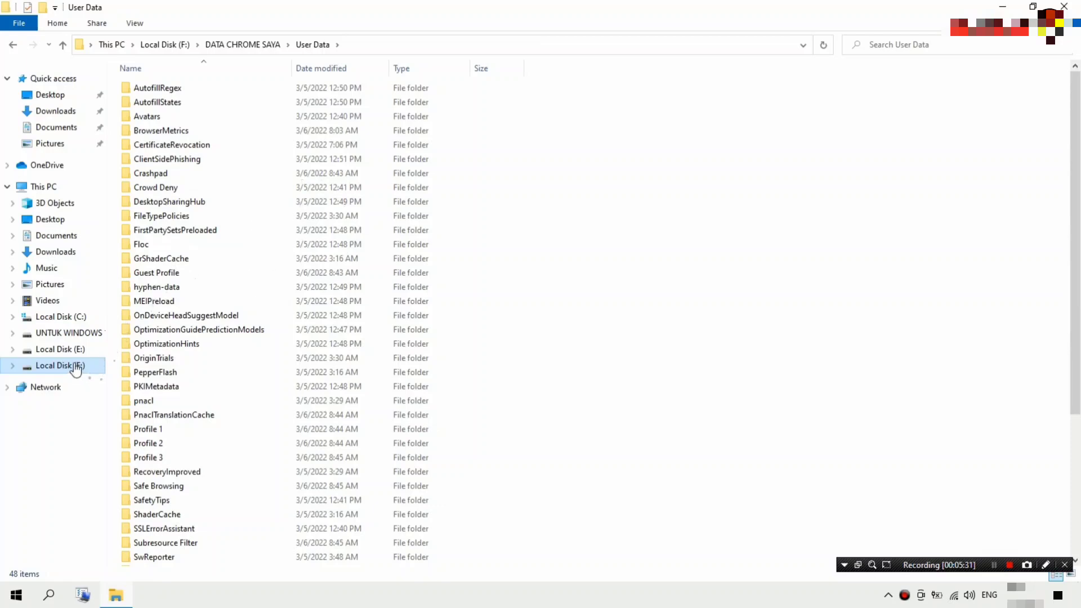
pyautogui.press('super+d')
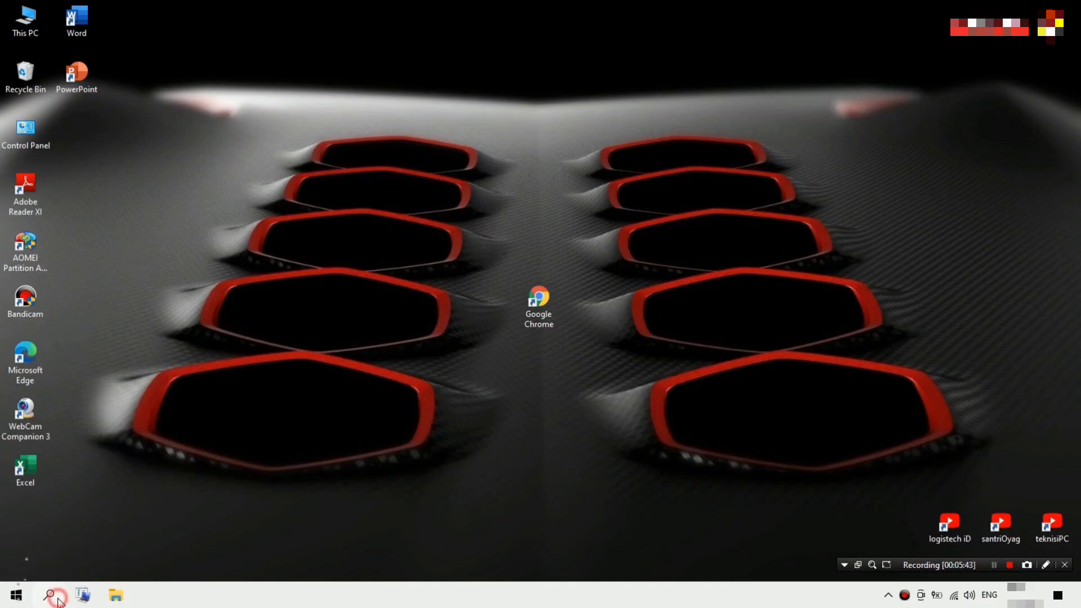
# - Search Windows for CONTROL PANEL, open Control Panel and show its items by Category
pyautogui.click(50, 595)
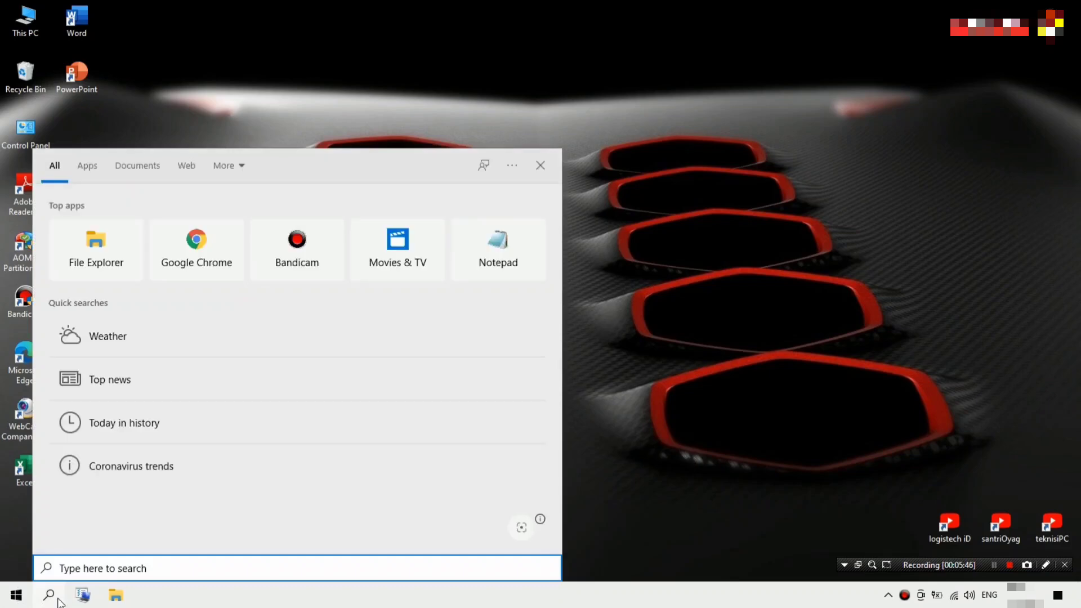
pyautogui.write('coNTROL P')
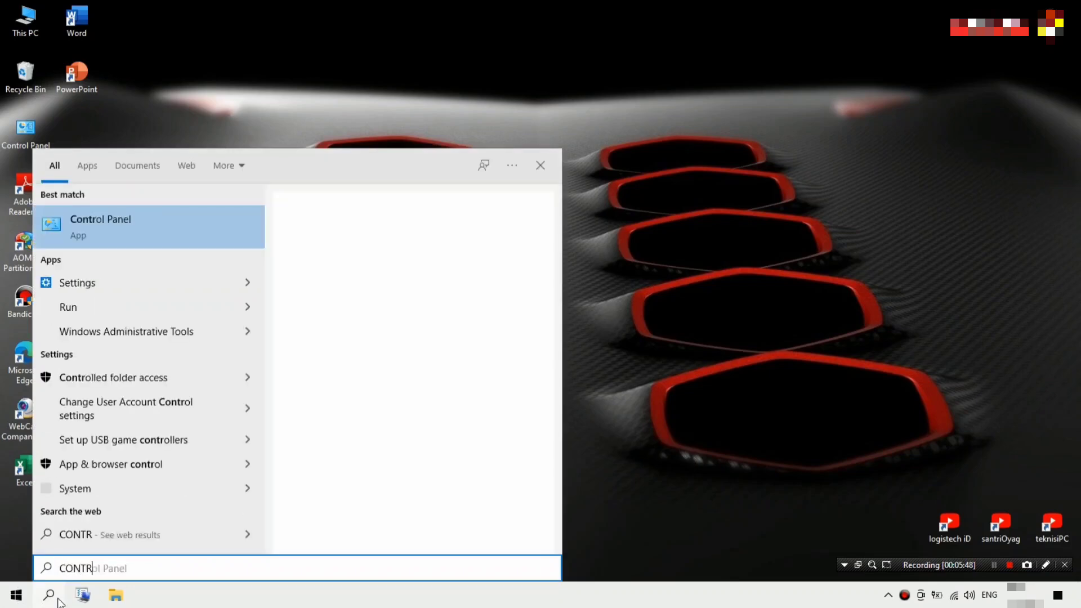
pyautogui.write('ANEL')
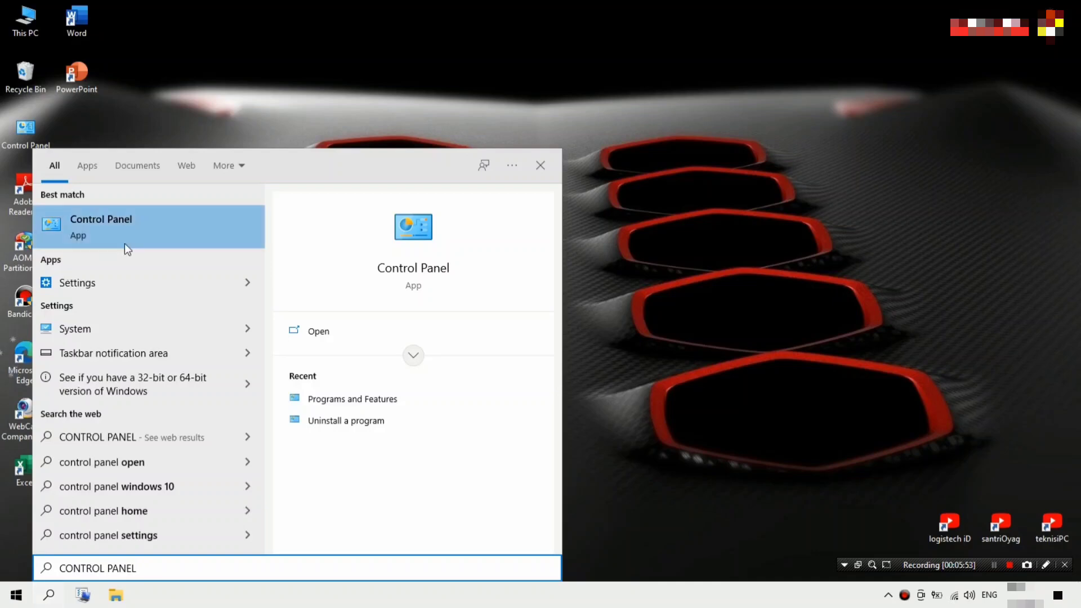
pyautogui.click(107, 231)
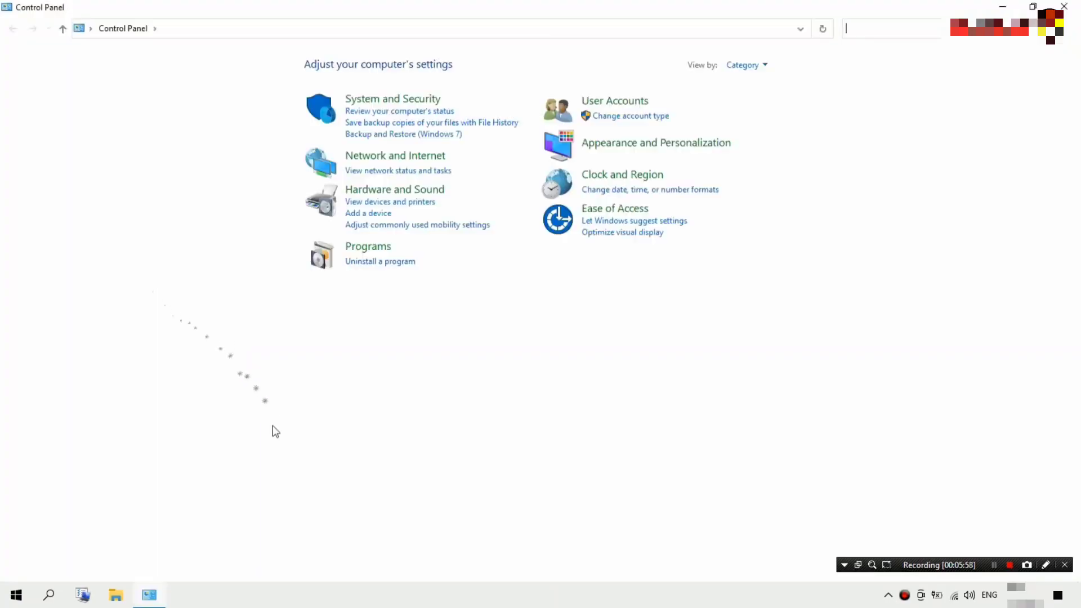
pyautogui.click(738, 66)
pyautogui.click(747, 82)
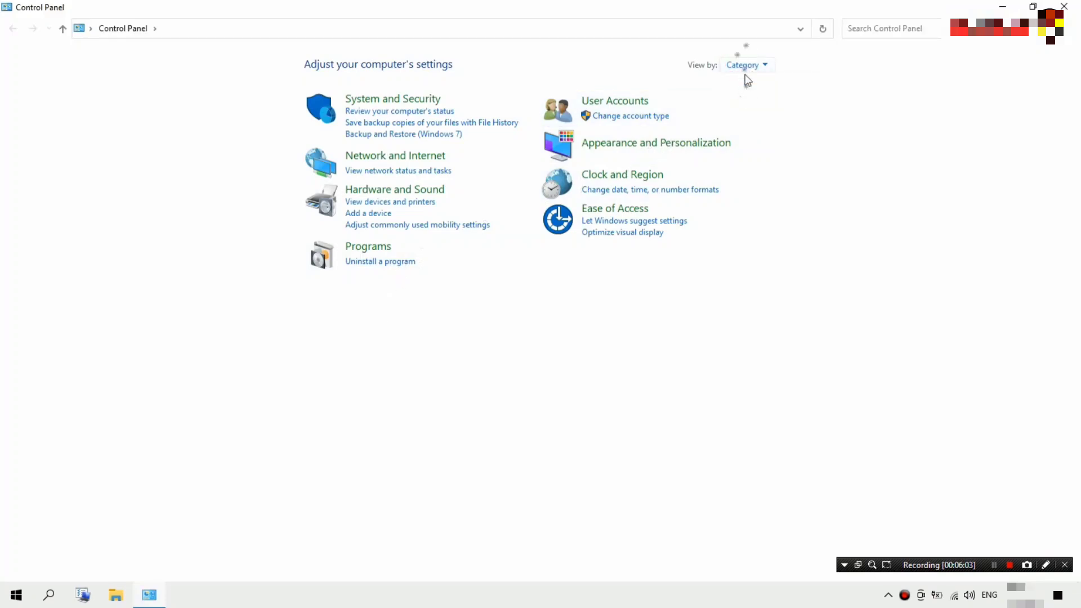
# - Uninstall Google Chrome from the installed programs, then close the uninstall survey page and the Programs and Features window
pyautogui.click(373, 261)
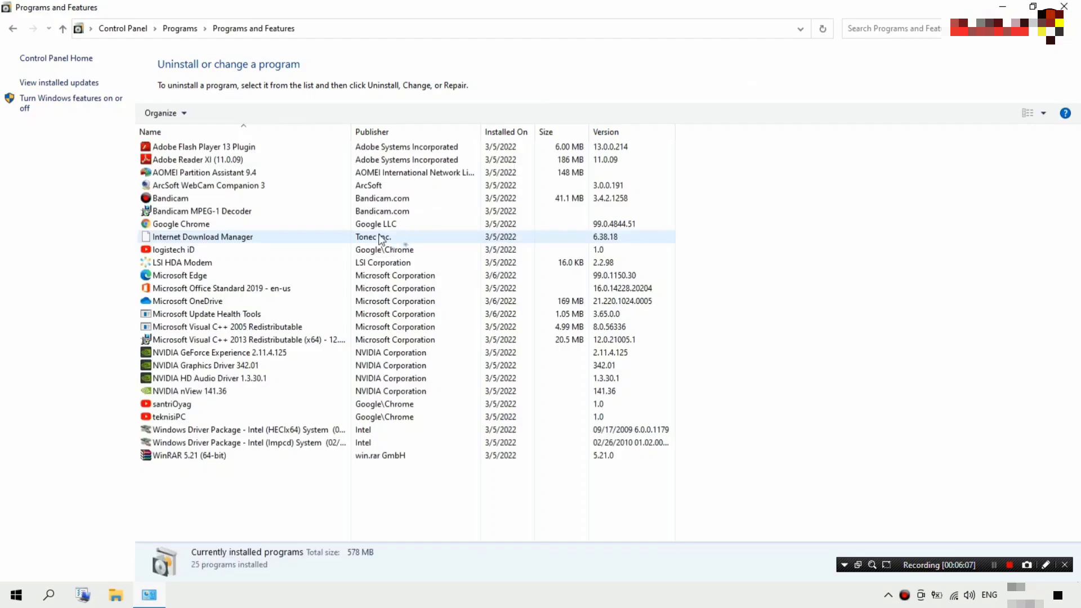
pyautogui.click(183, 223)
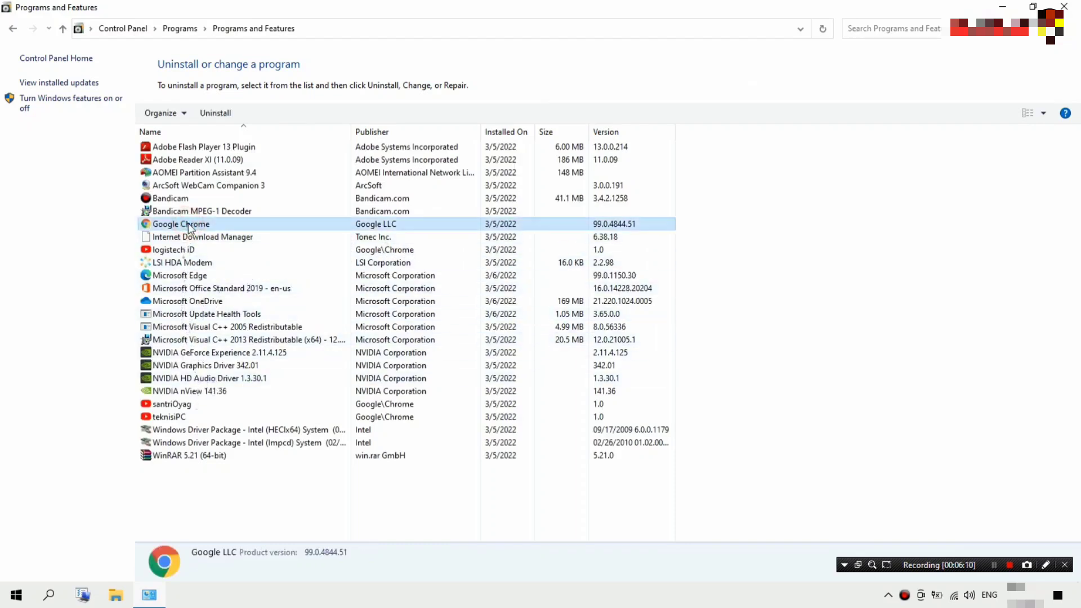
pyautogui.rightClick(188, 224)
pyautogui.click(216, 233)
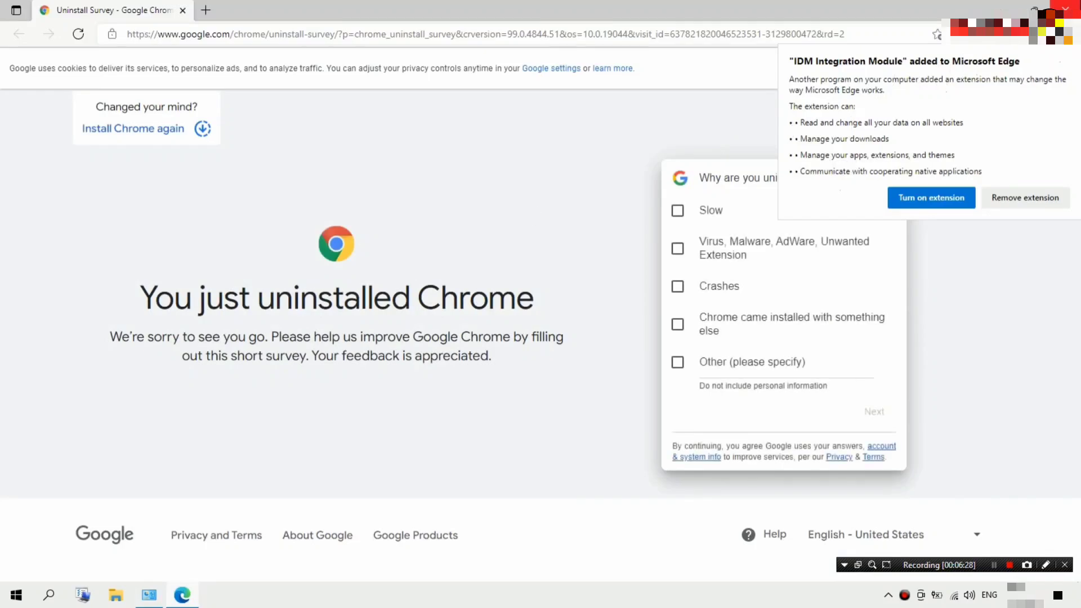
pyautogui.click(1066, 9)
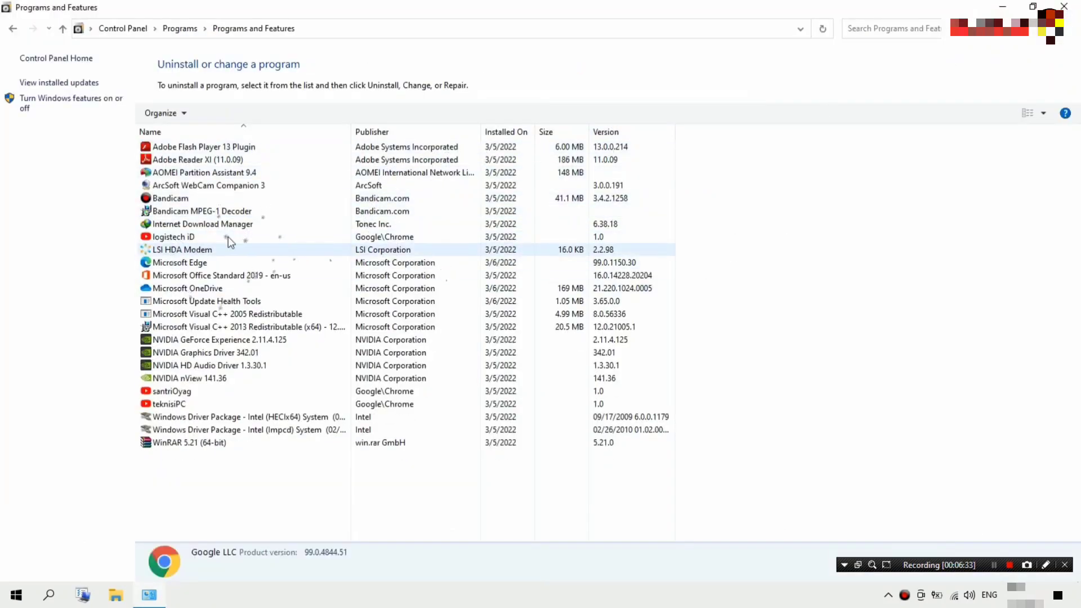
pyautogui.click(1064, 7)
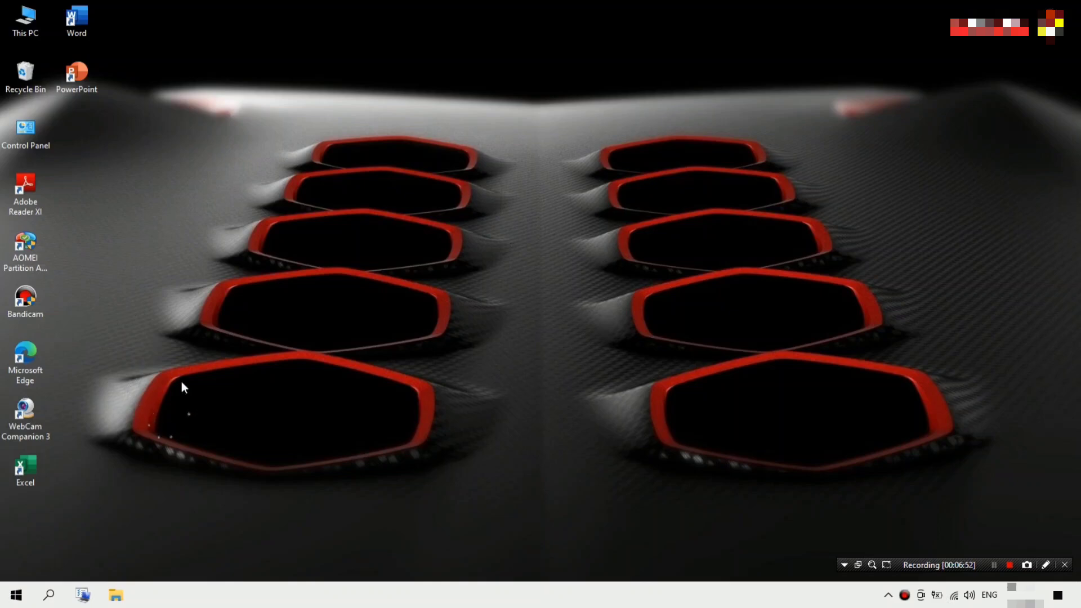
# - Switch to Microsoft Edge, close the extra loading tab and search the web for DOWNLOAD CHROME
pyautogui.click(37, 355)
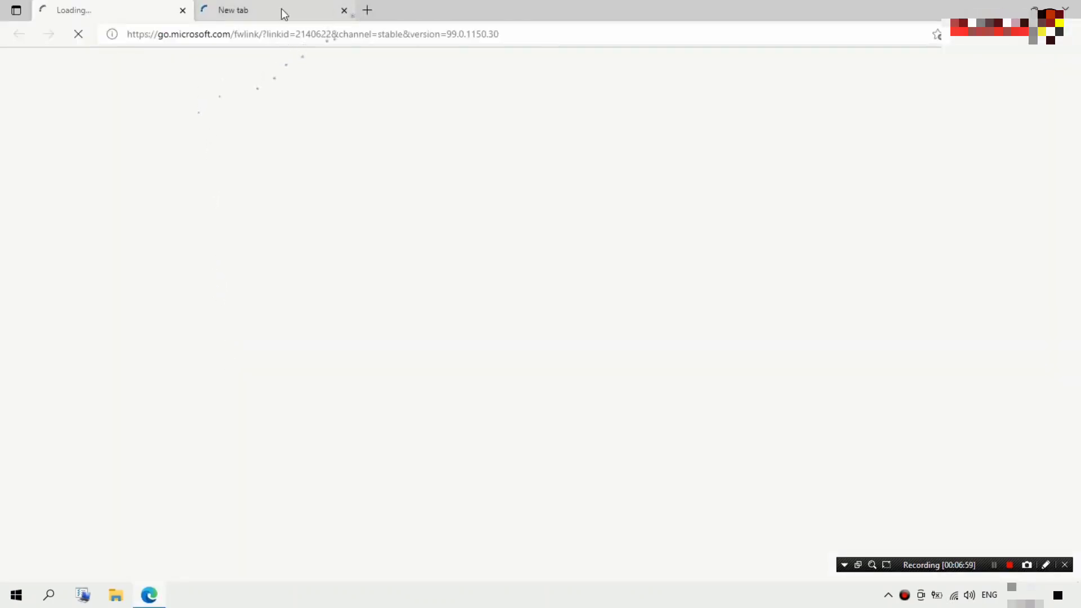
pyautogui.click(182, 10)
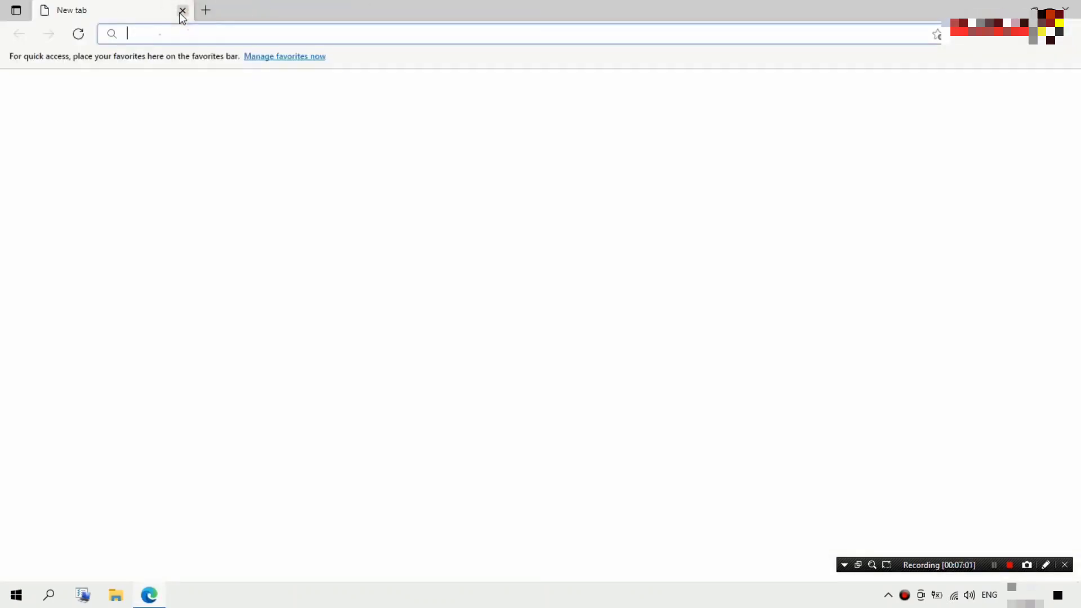
pyautogui.click(158, 39)
pyautogui.write('DOW')
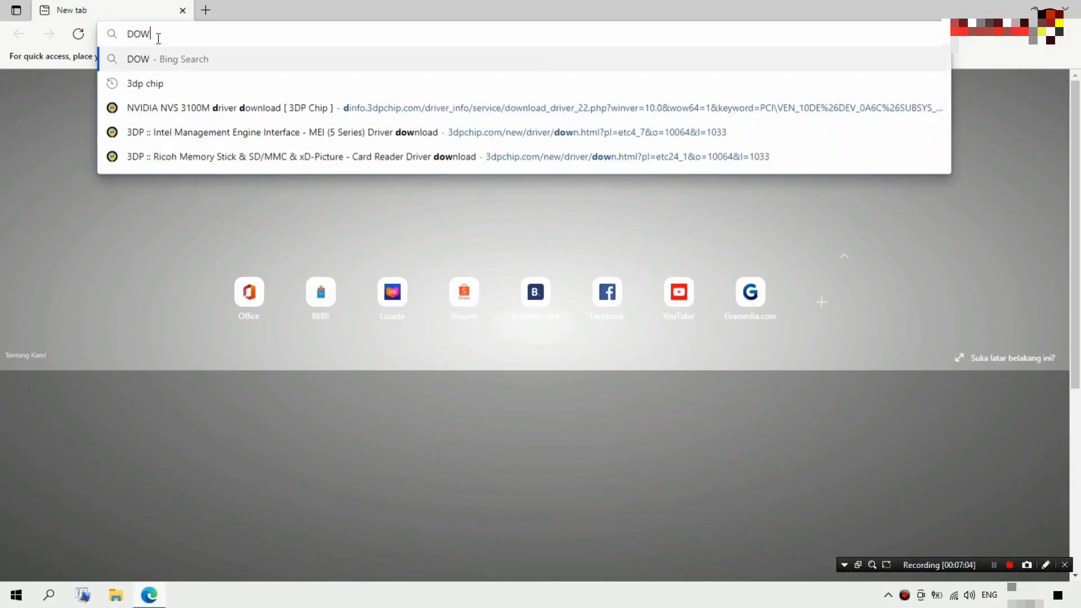
pyautogui.write('NLOAD CHROME')
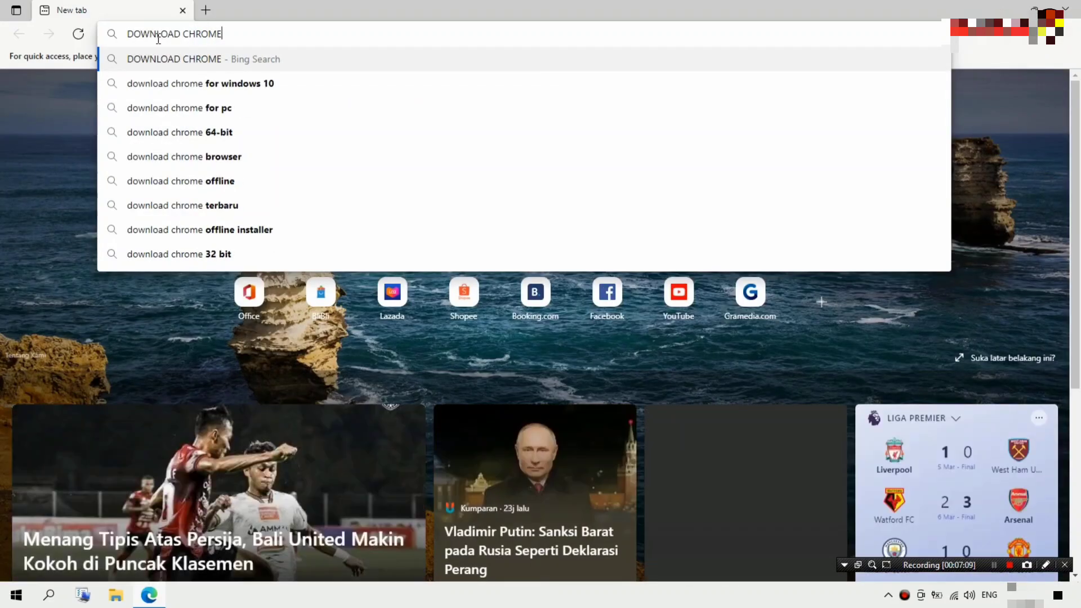
pyautogui.press('Return')
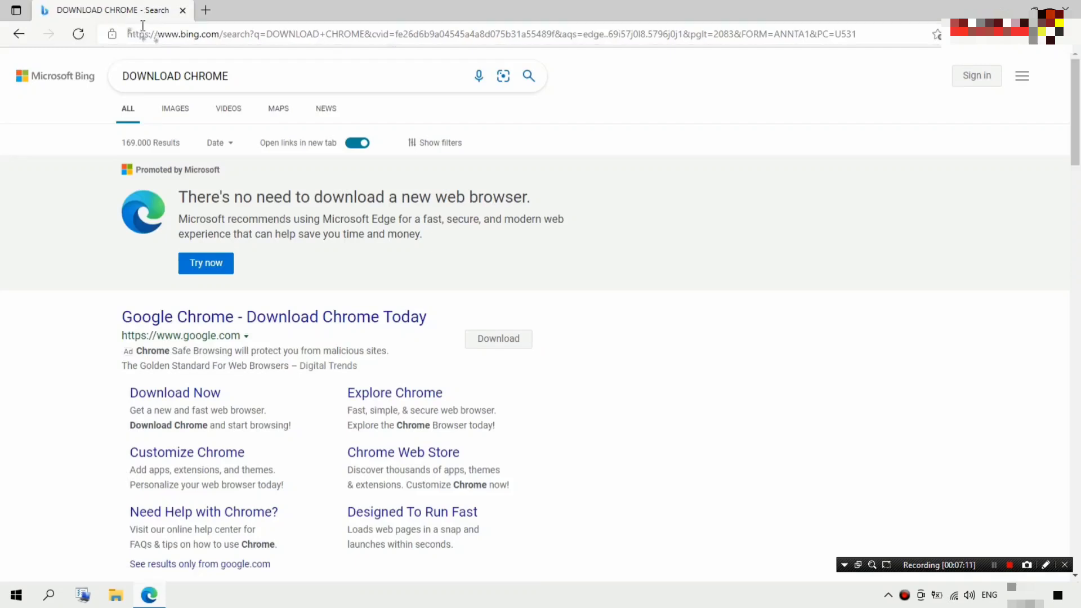
# - Open Google's Download Now search result and download the Chrome installer from its page
pyautogui.click(182, 398)
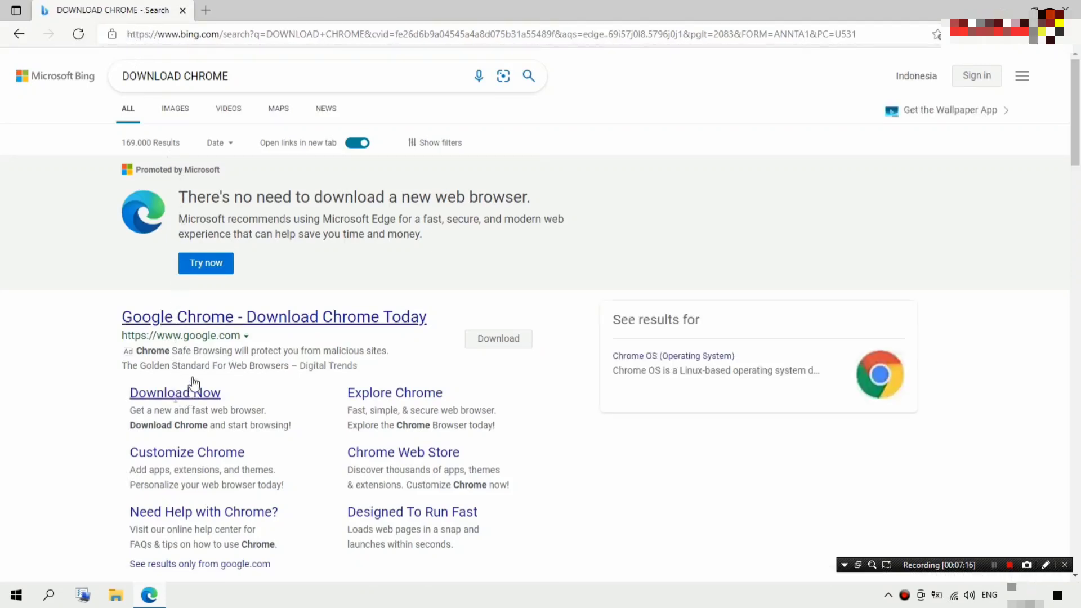
pyautogui.click(185, 392)
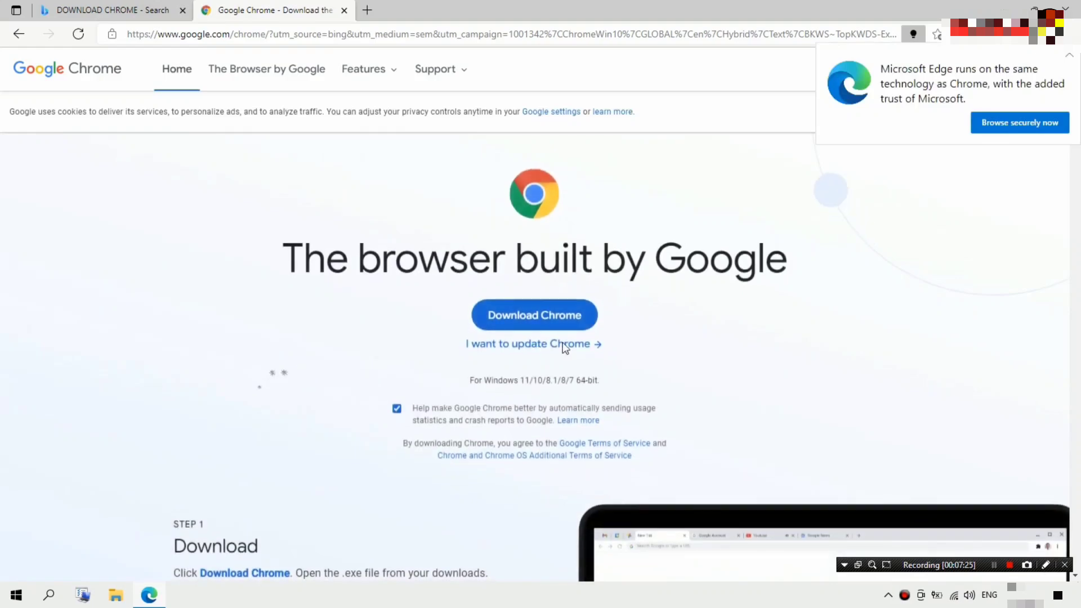
pyautogui.click(544, 322)
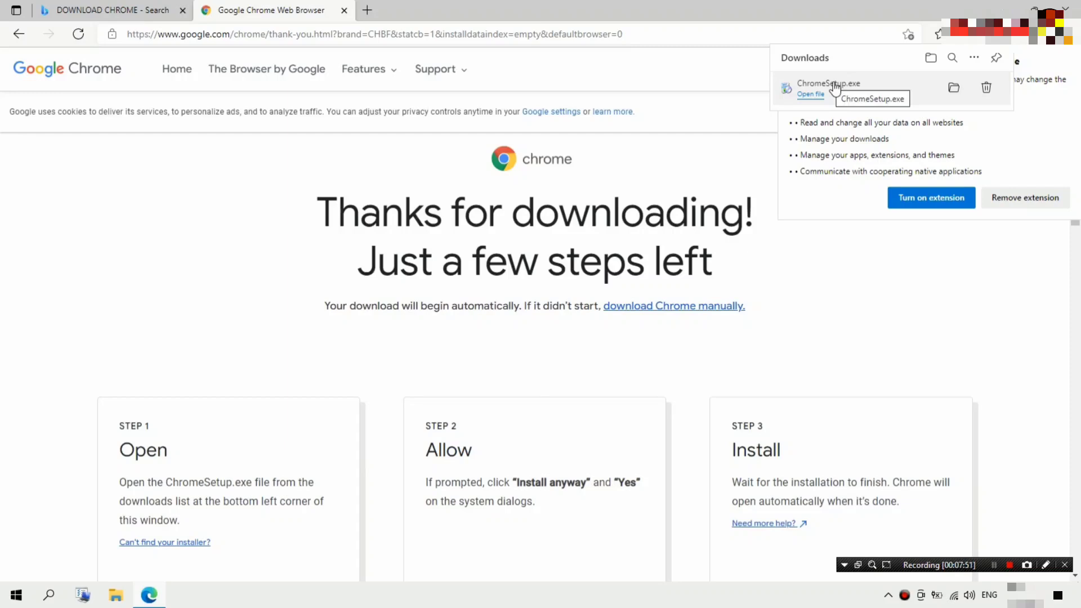
# - Run the downloaded ChromeSetup.exe, close the Edge window and agree to install Chrome without administrator privileges
pyautogui.click(834, 87)
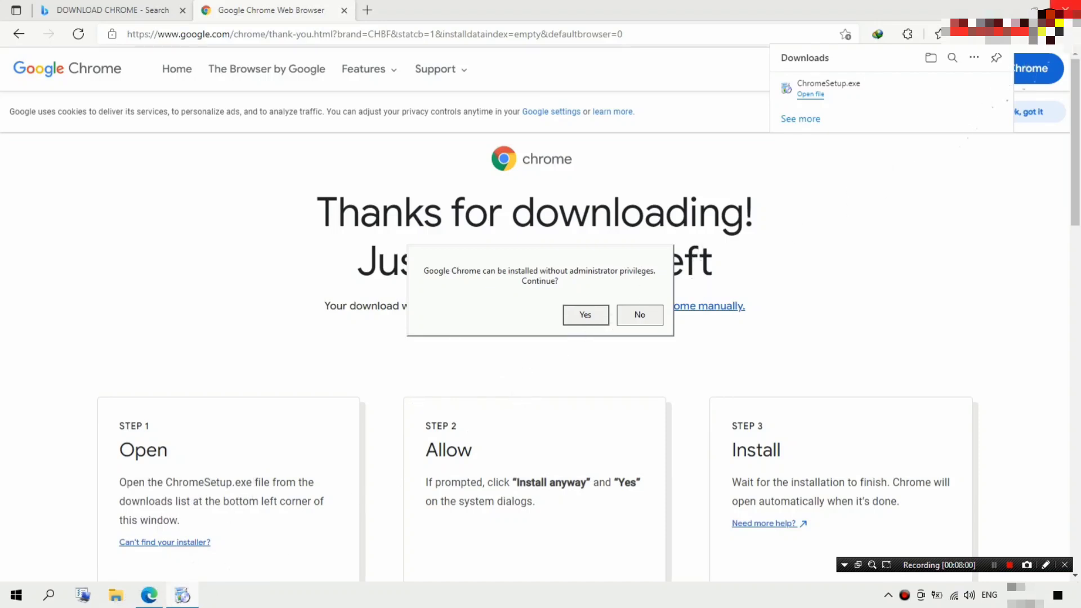
pyautogui.click(1066, 8)
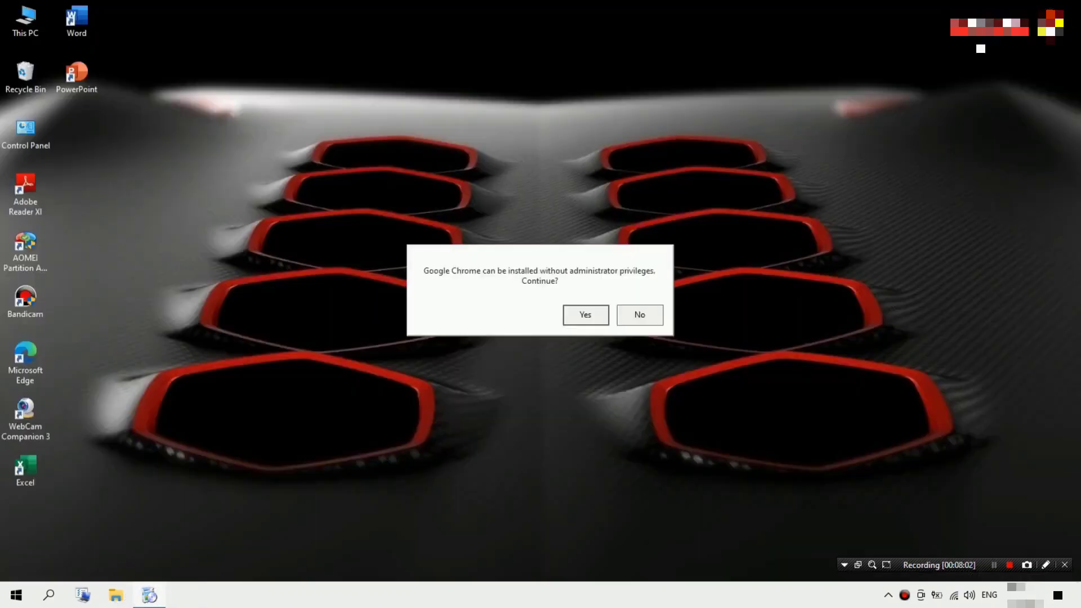
pyautogui.click(589, 315)
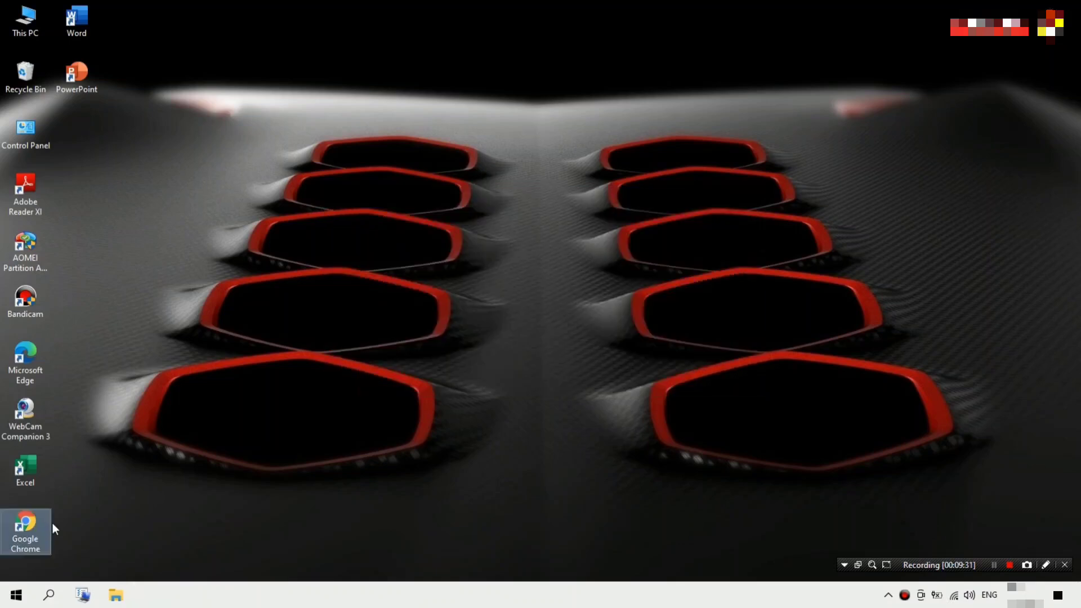
# - Launch the reinstalled Google Chrome from its desktop shortcut
pyautogui.click(47, 515)
pyautogui.click(140, 493)
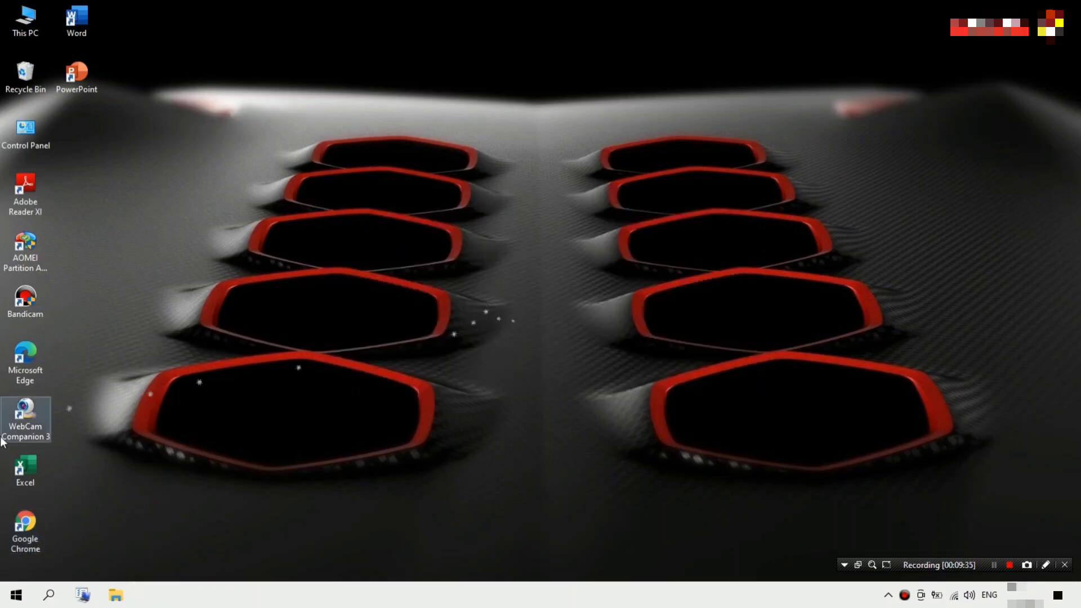
pyautogui.click(32, 537)
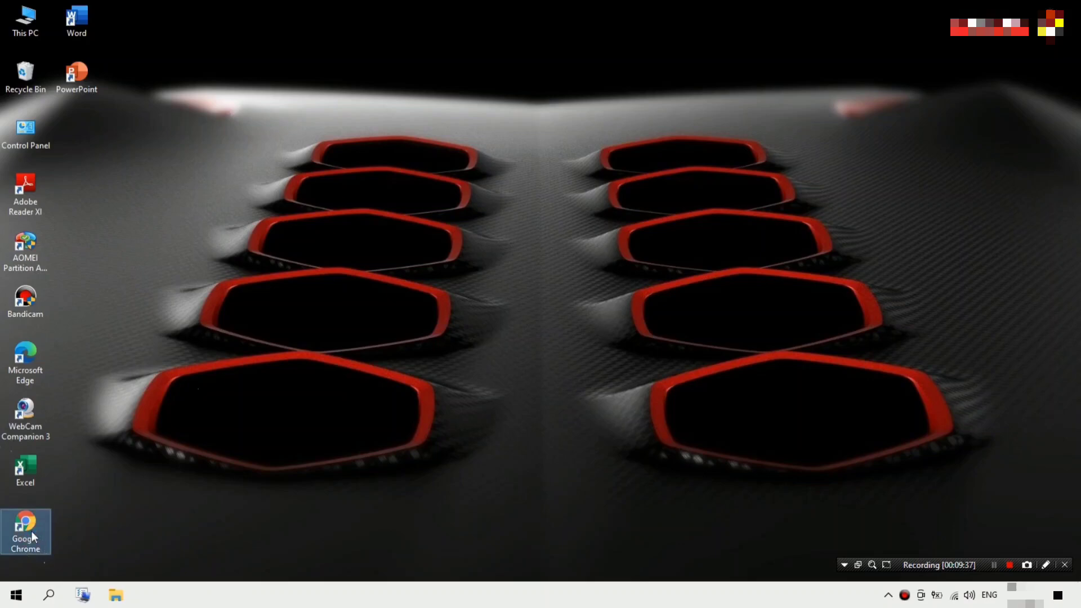
pyautogui.doubleClick(33, 537)
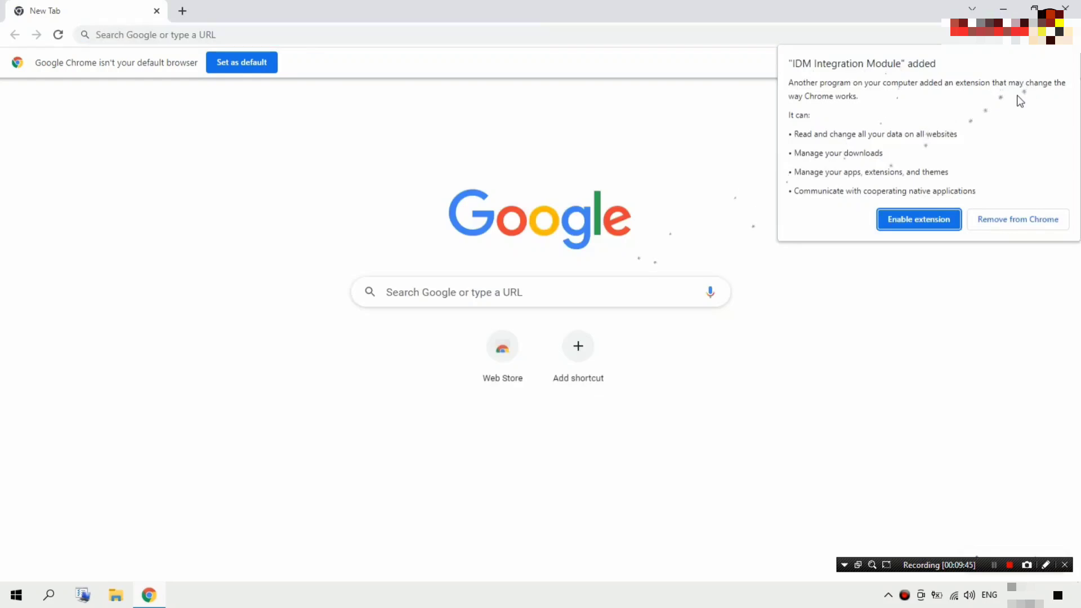
# - Enable the IDM Integration Module extension in Chrome, dismiss the profile pane and close the extension's welcome tab
pyautogui.click(947, 220)
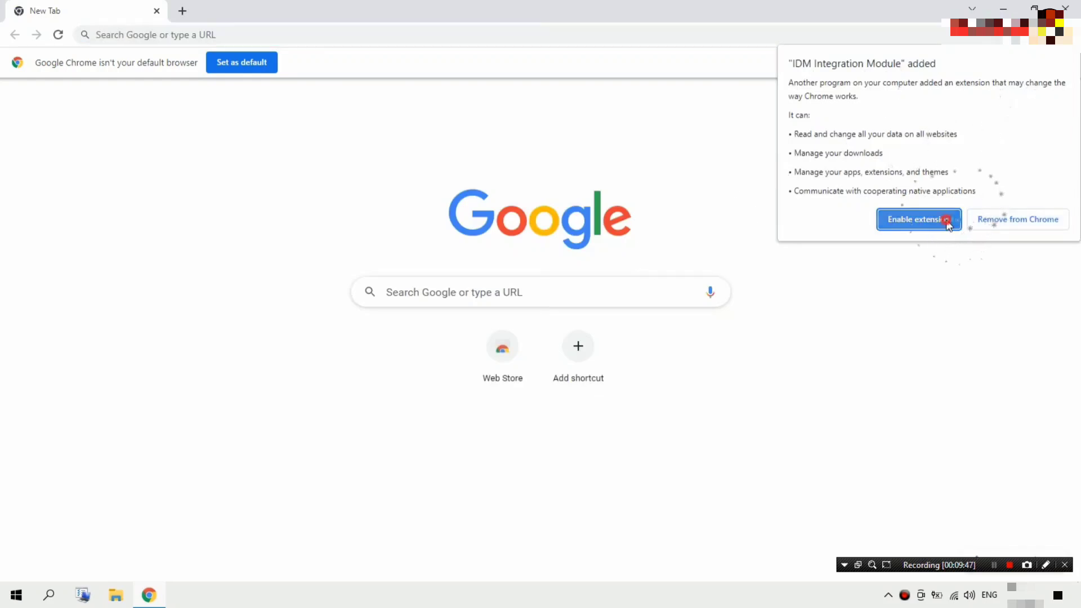
pyautogui.click(1042, 35)
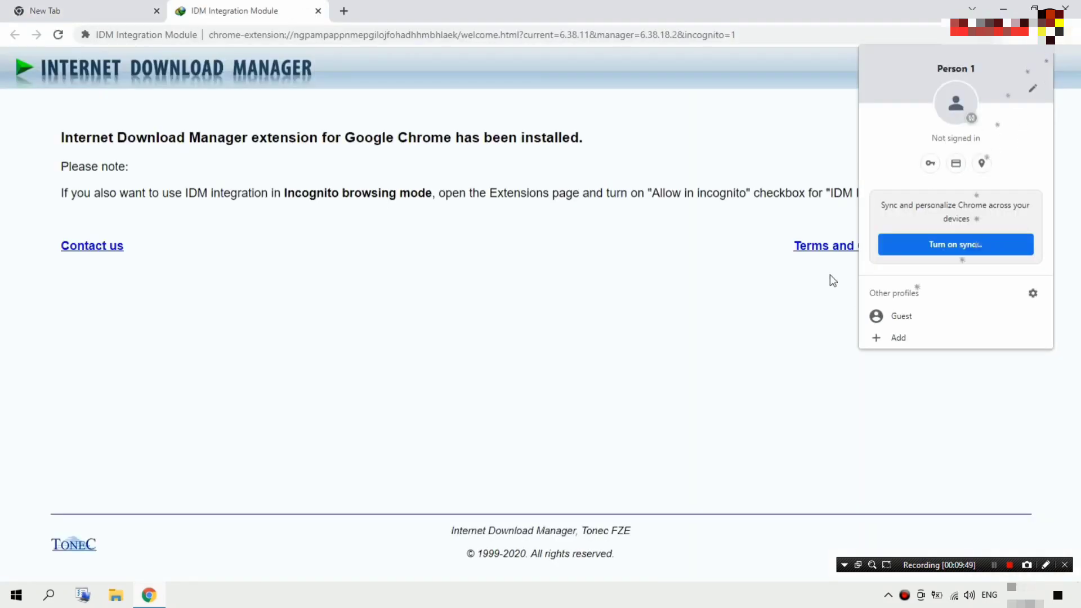
pyautogui.click(804, 334)
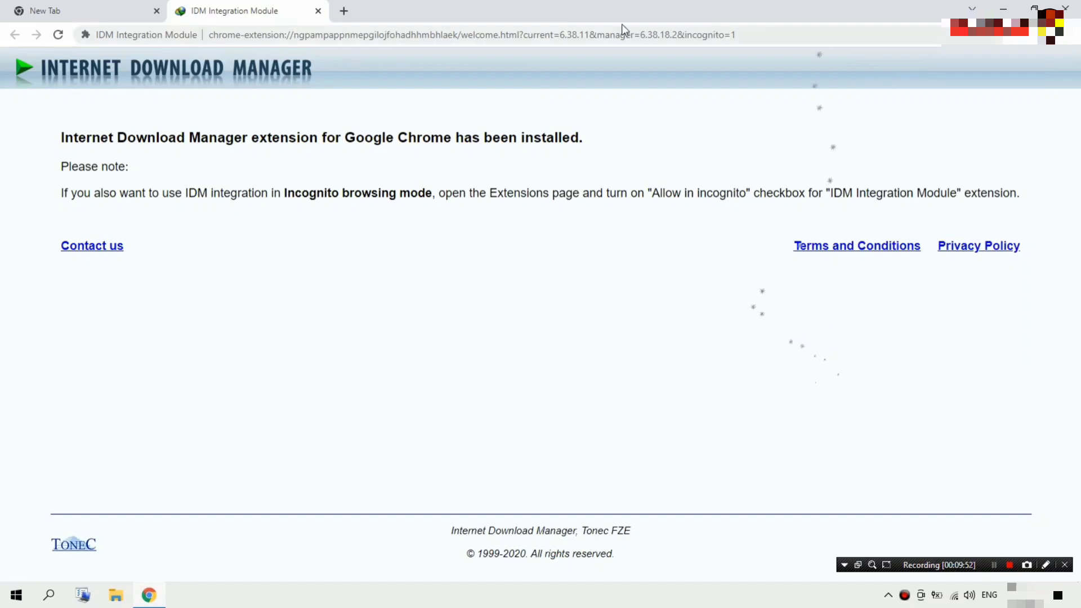
pyautogui.click(318, 11)
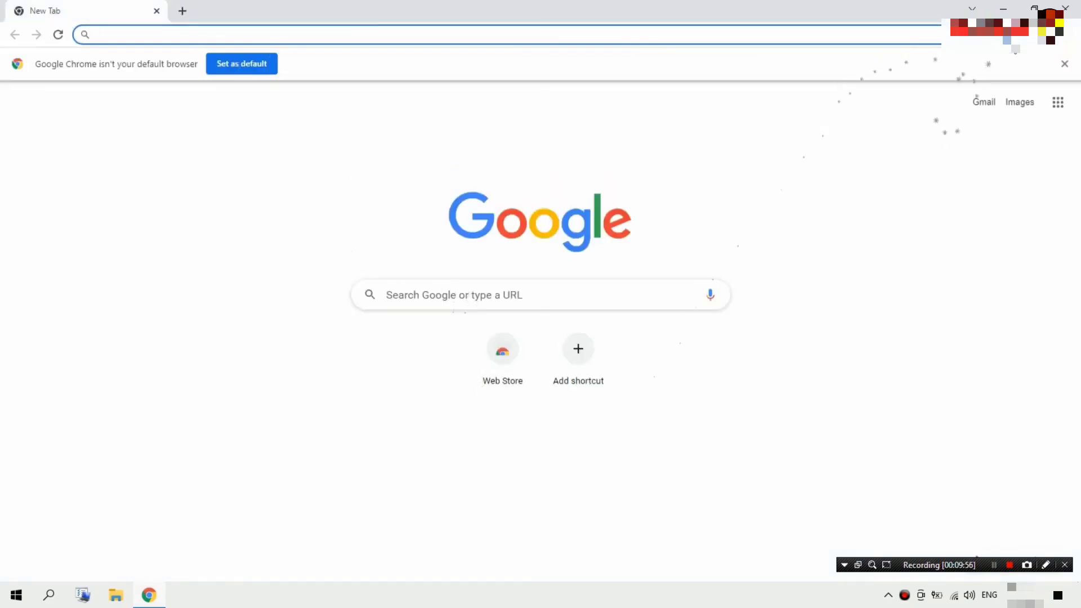
# - Close Chrome and cut the backed-up User Data folder from DATA CHROME SAYA on Local Disk (F:)
pyautogui.click(1066, 8)
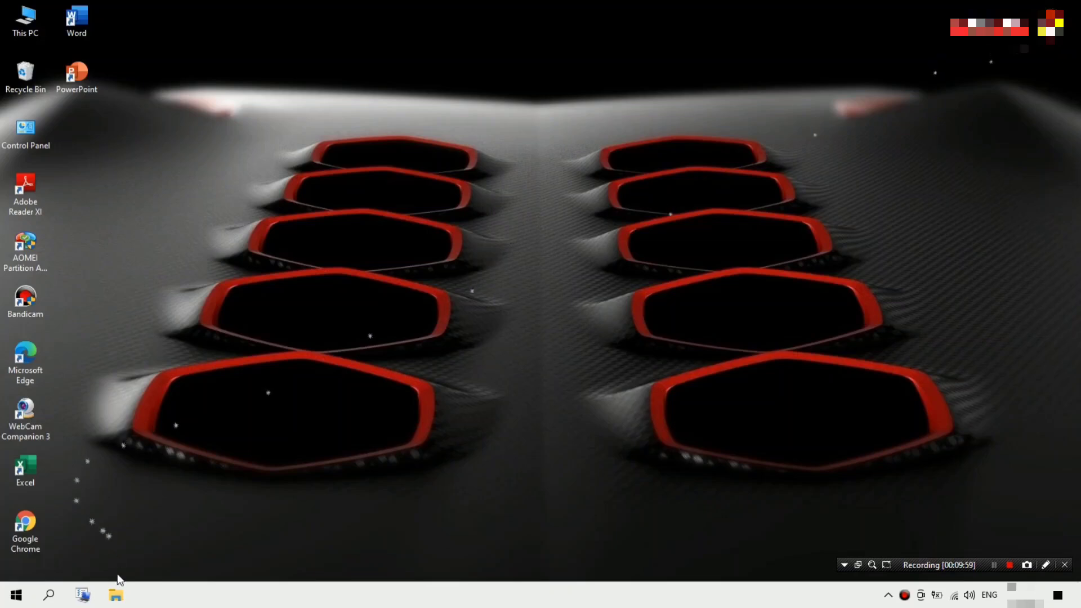
pyautogui.press('super+e')
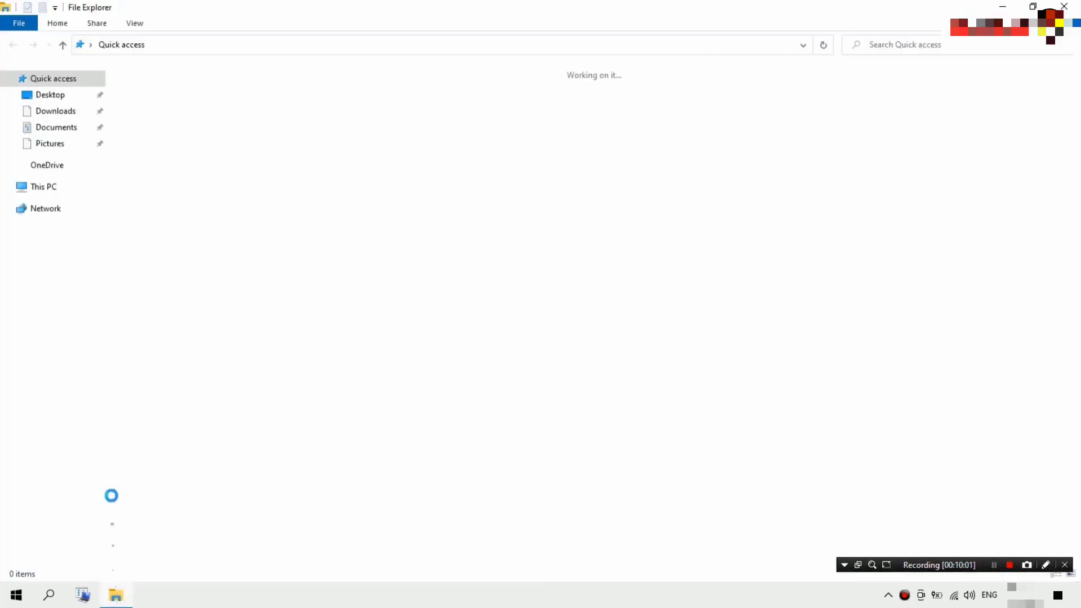
pyautogui.click(72, 366)
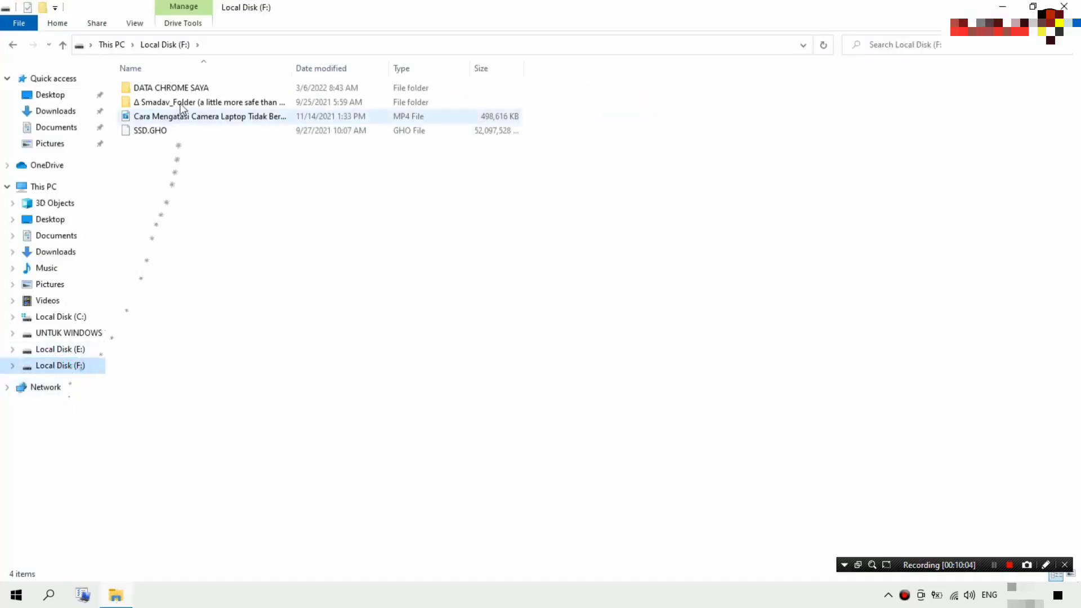
pyautogui.doubleClick(179, 88)
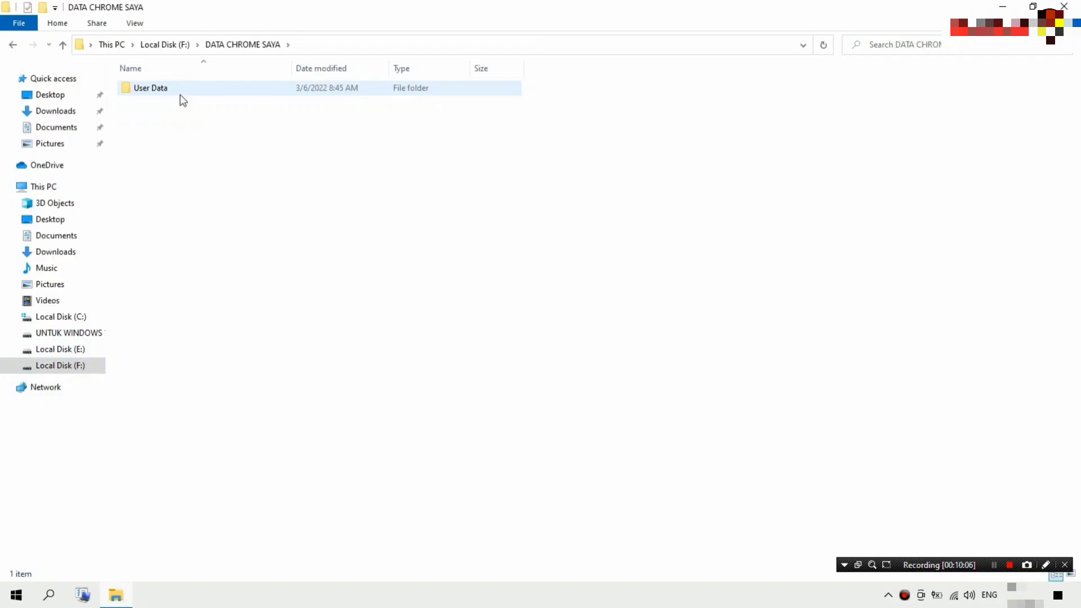
pyautogui.click(168, 88)
pyautogui.rightClick(166, 88)
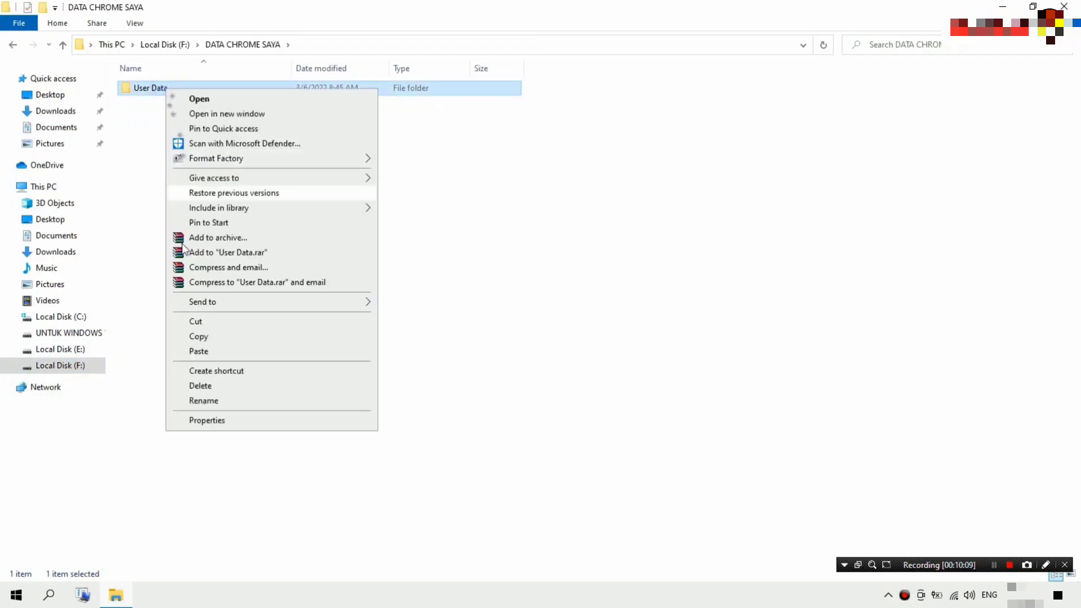
pyautogui.click(198, 321)
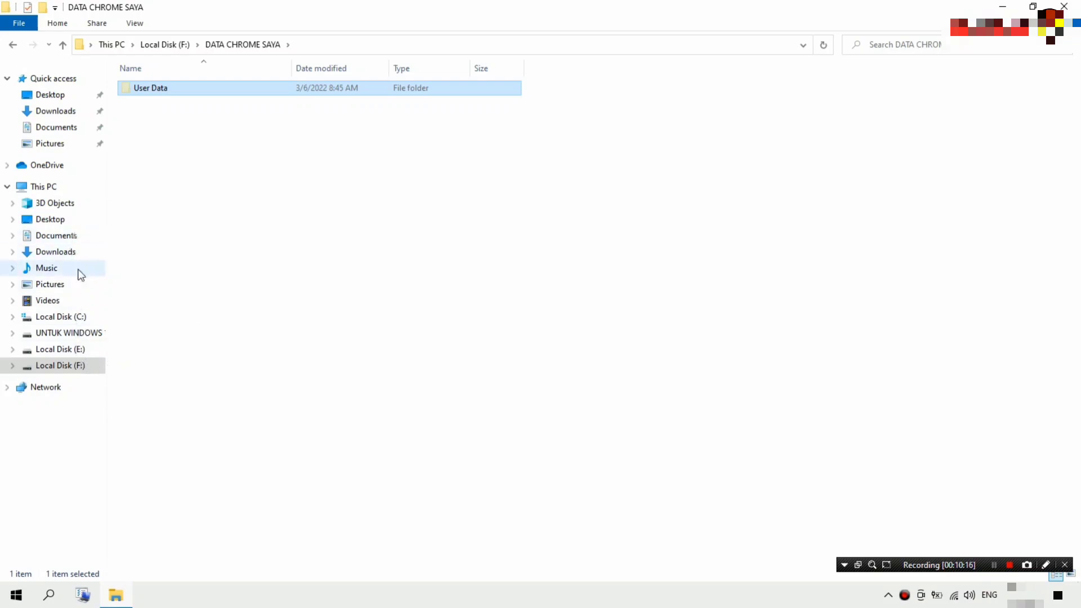
# - Open the Chrome folder under C:\Users\logistech ID\AppData\Local\Google
pyautogui.click(76, 318)
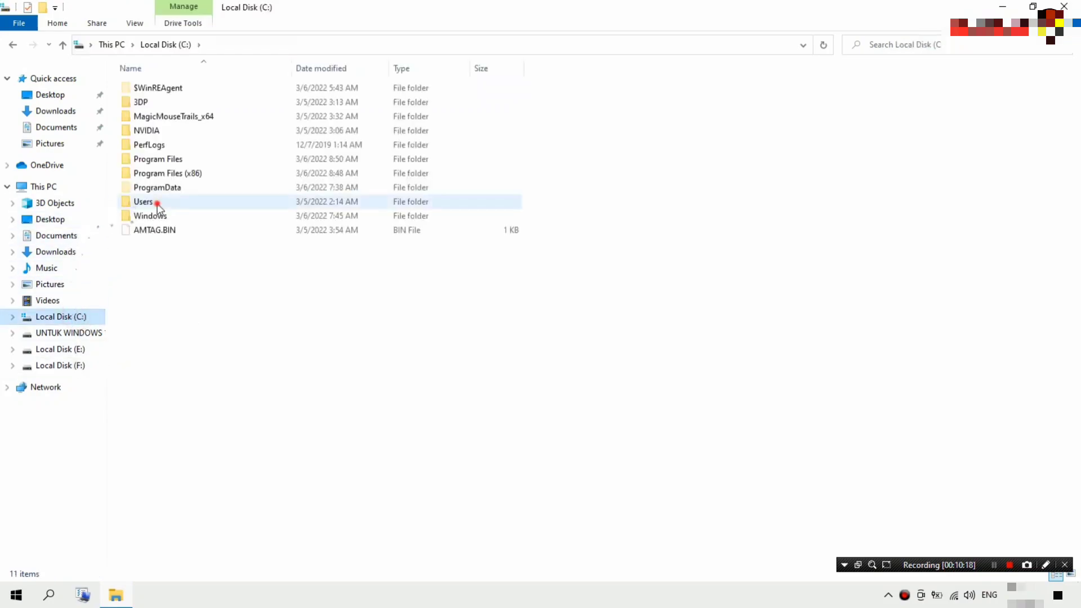
pyautogui.doubleClick(156, 202)
pyautogui.click(164, 115)
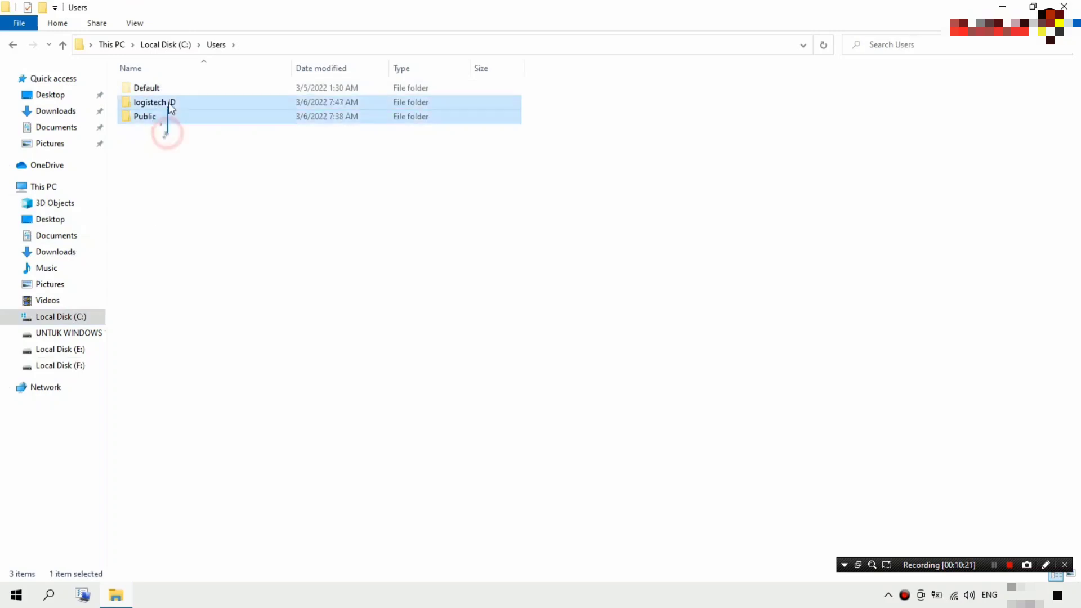
pyautogui.hotkey('ctrl', 'a')
pyautogui.click(157, 135)
pyautogui.click(154, 104)
pyautogui.doubleClick(153, 105)
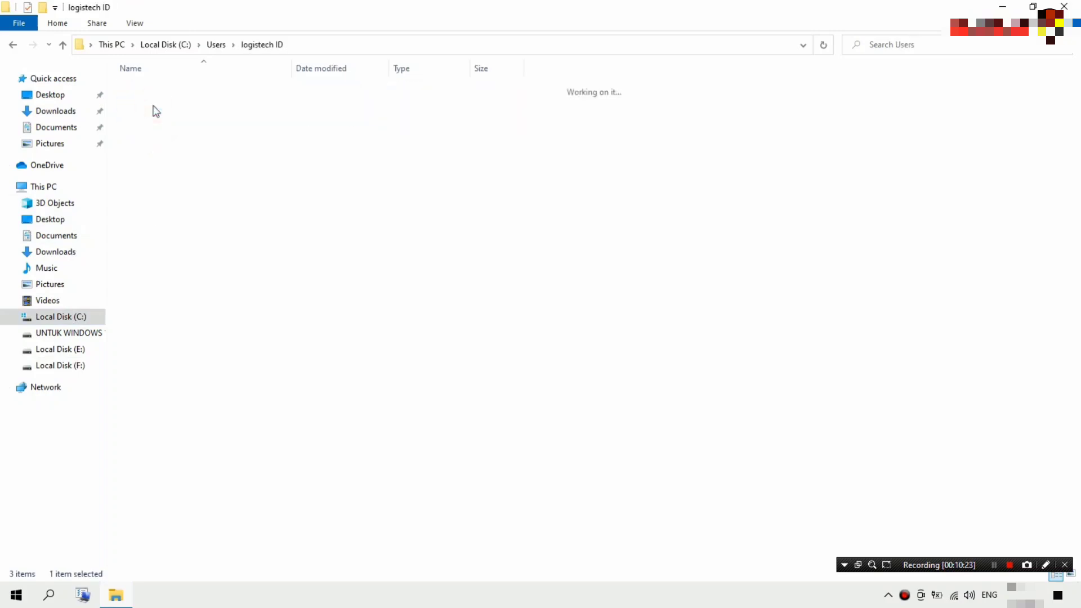
pyautogui.doubleClick(154, 103)
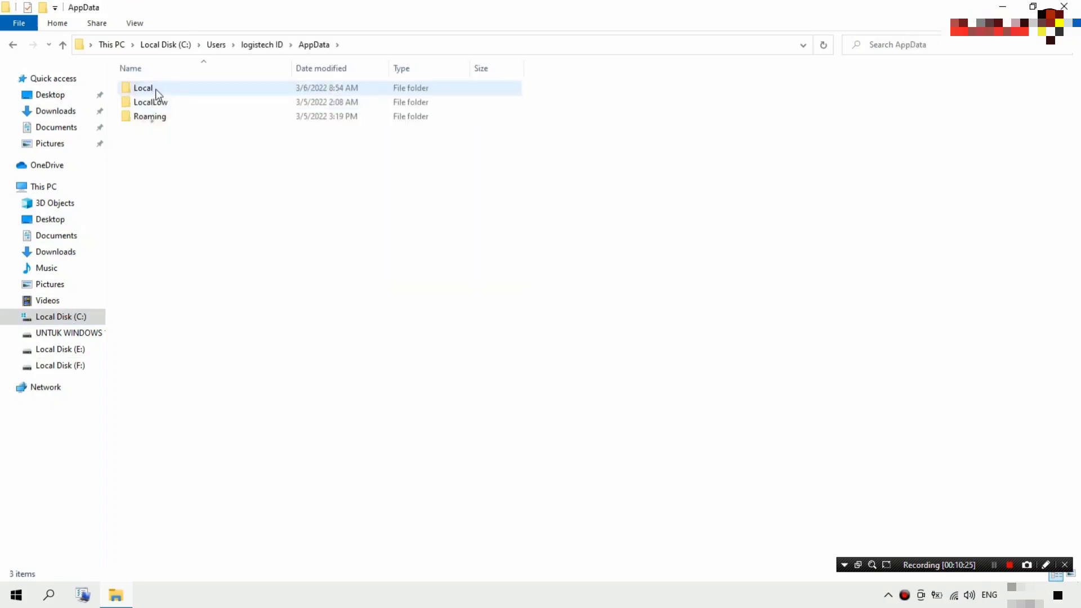
pyautogui.doubleClick(156, 89)
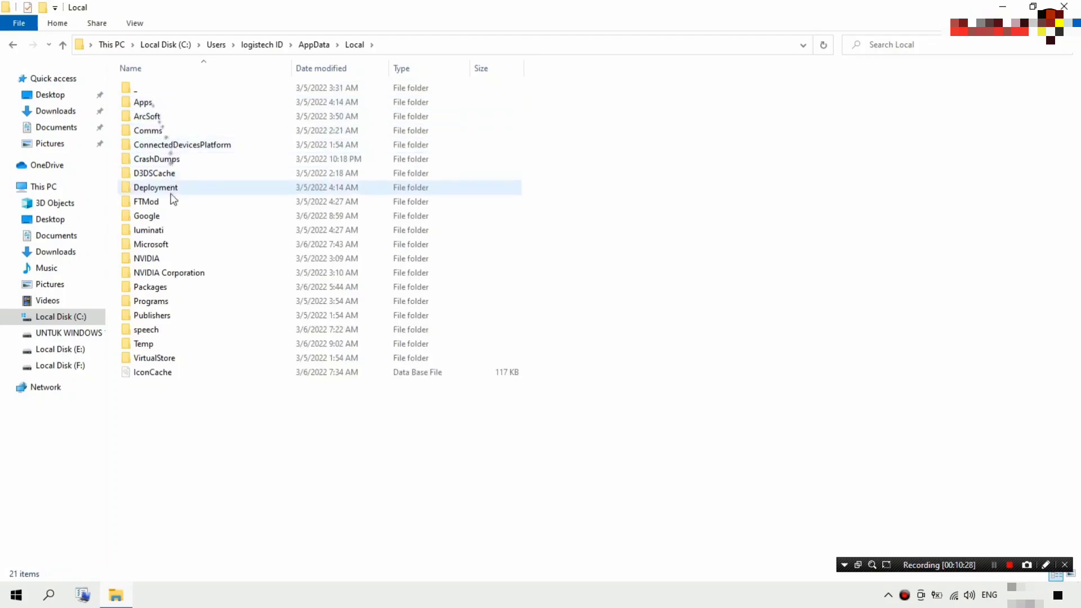
pyautogui.doubleClick(159, 218)
pyautogui.doubleClick(158, 89)
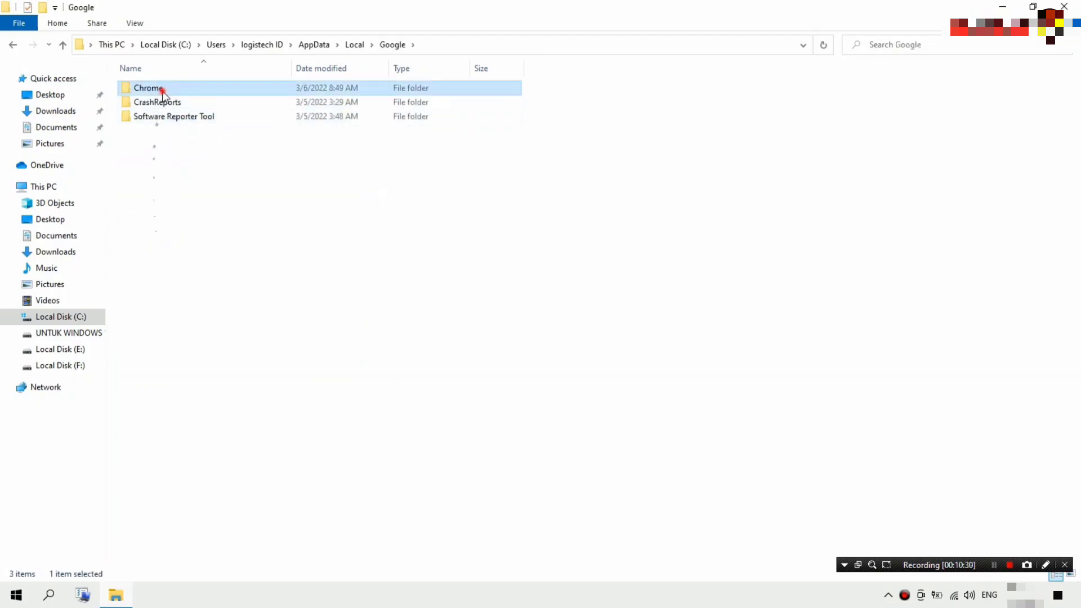
# - Delete the reinstalled Chrome's own User Data folder from the Chrome folder
pyautogui.click(156, 104)
pyautogui.rightClick(156, 107)
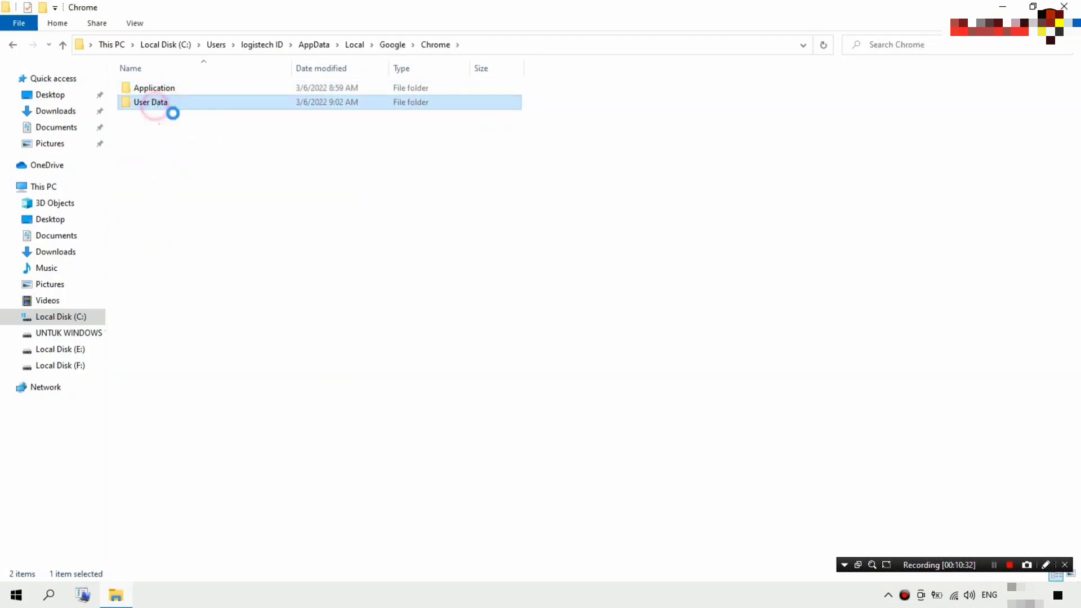
pyautogui.click(201, 403)
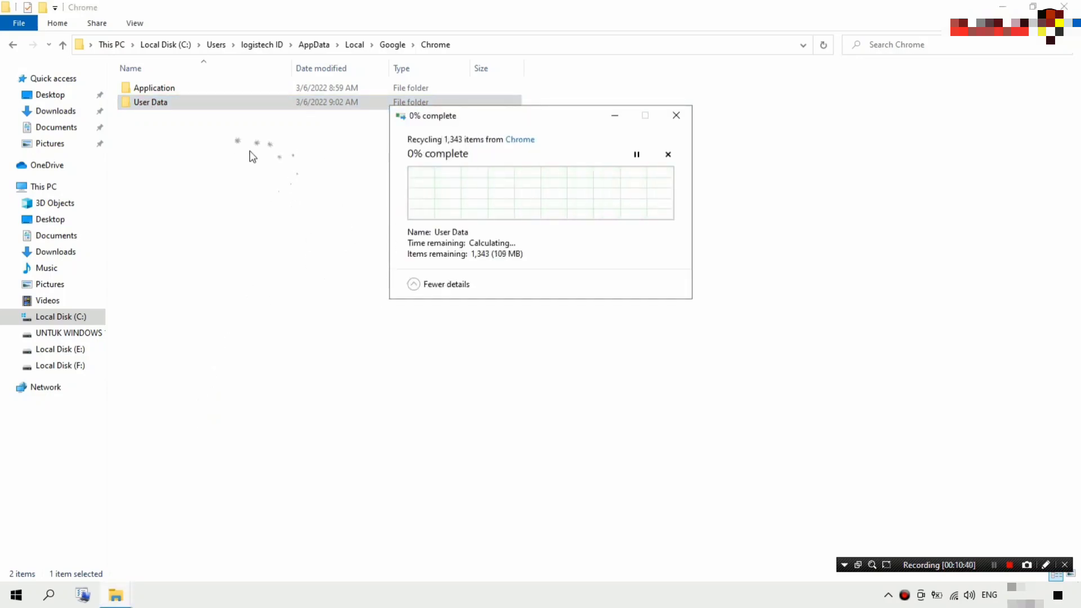
# - Paste the backed-up User Data folder into the Chrome folder and close File Explorer
pyautogui.rightClick(212, 162)
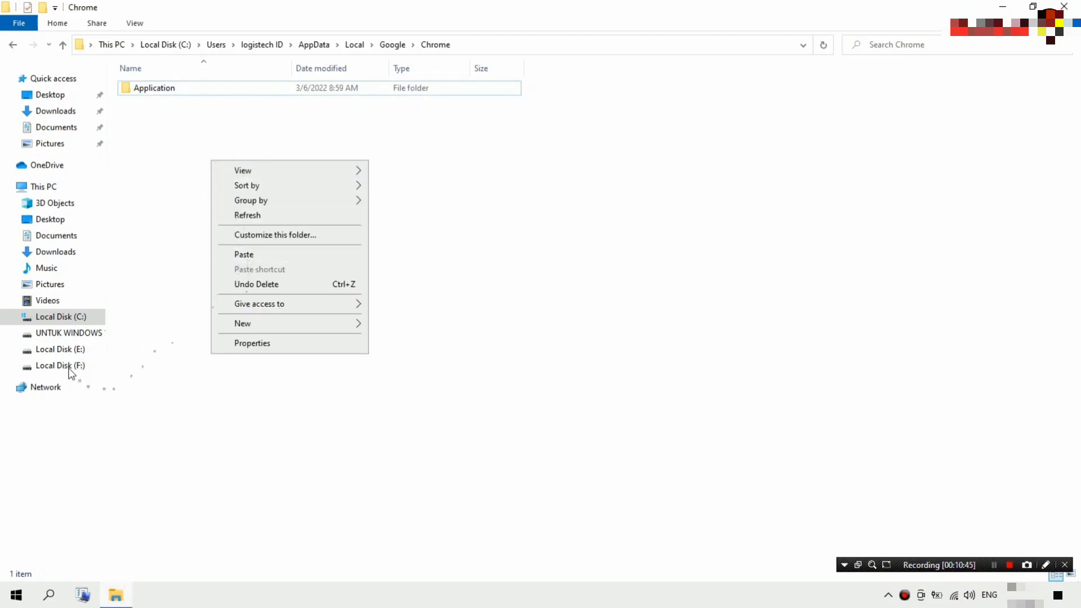
pyautogui.click(247, 255)
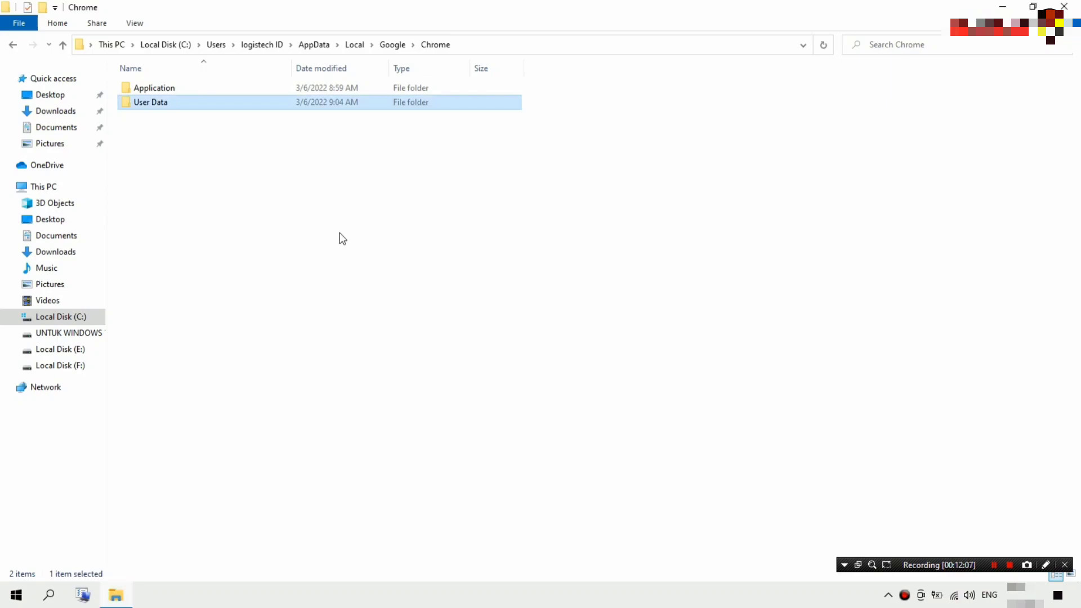
pyautogui.click(210, 164)
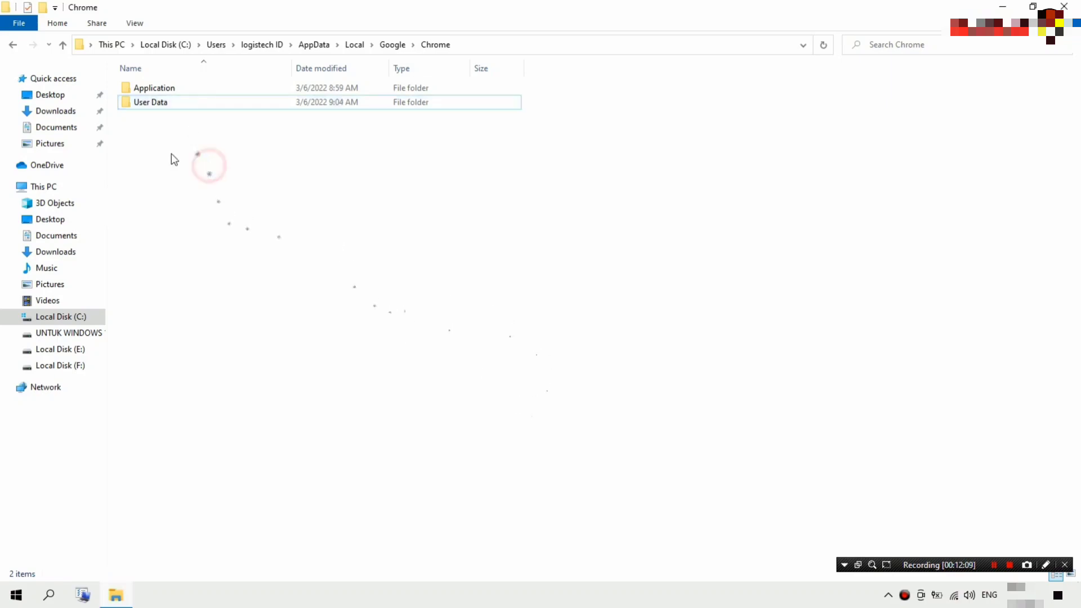
pyautogui.hotkey('alt', 'F4')
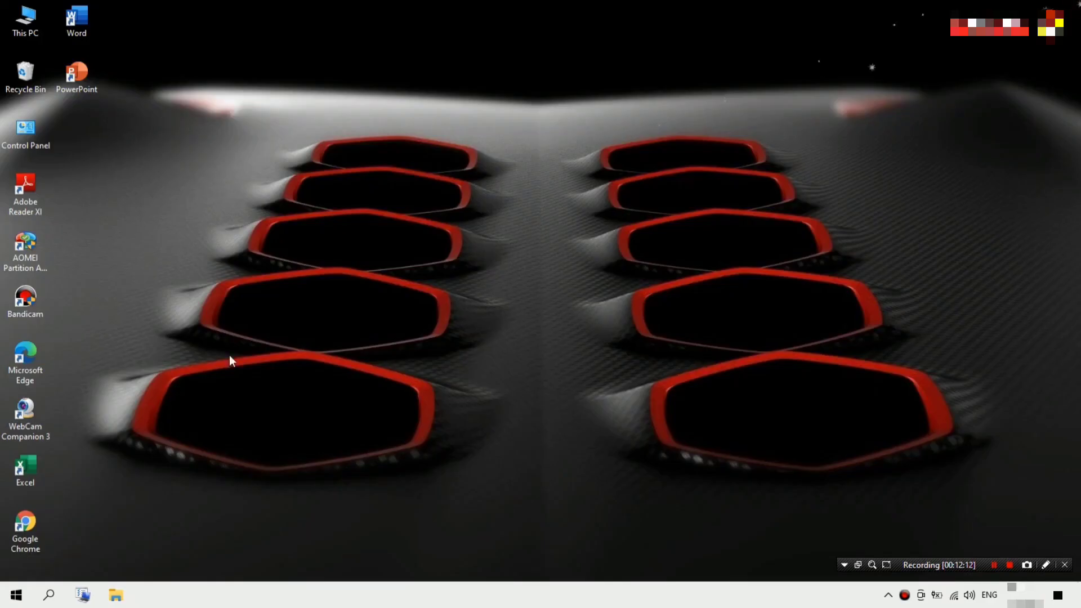
# - Refresh the desktop, launch Google Chrome in a maximized window and choose the logistech ID profile
pyautogui.rightClick(245, 411)
pyautogui.click(296, 272)
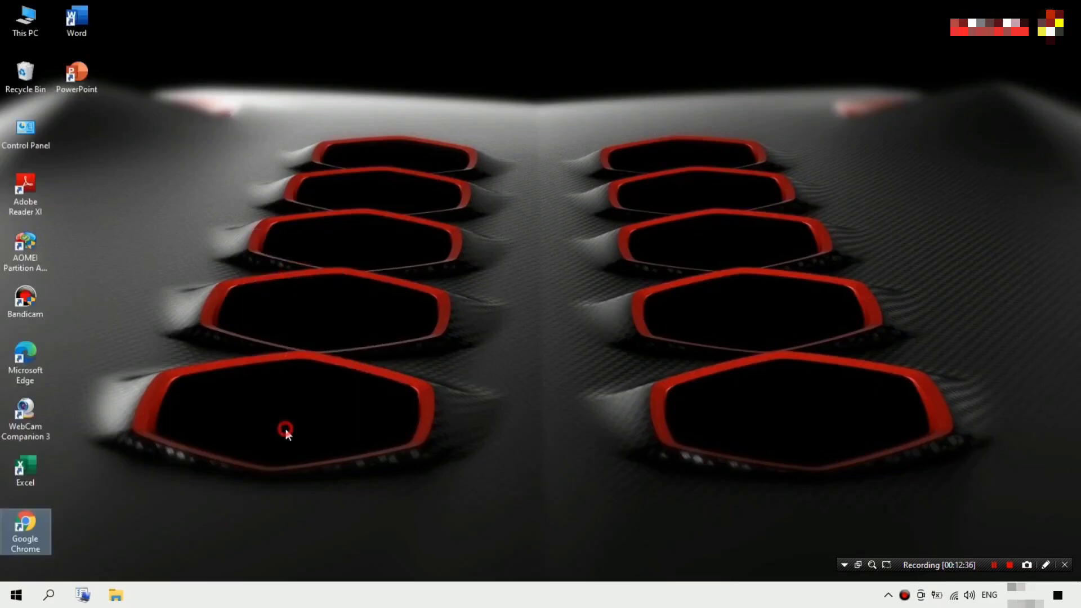
pyautogui.doubleClick(25, 526)
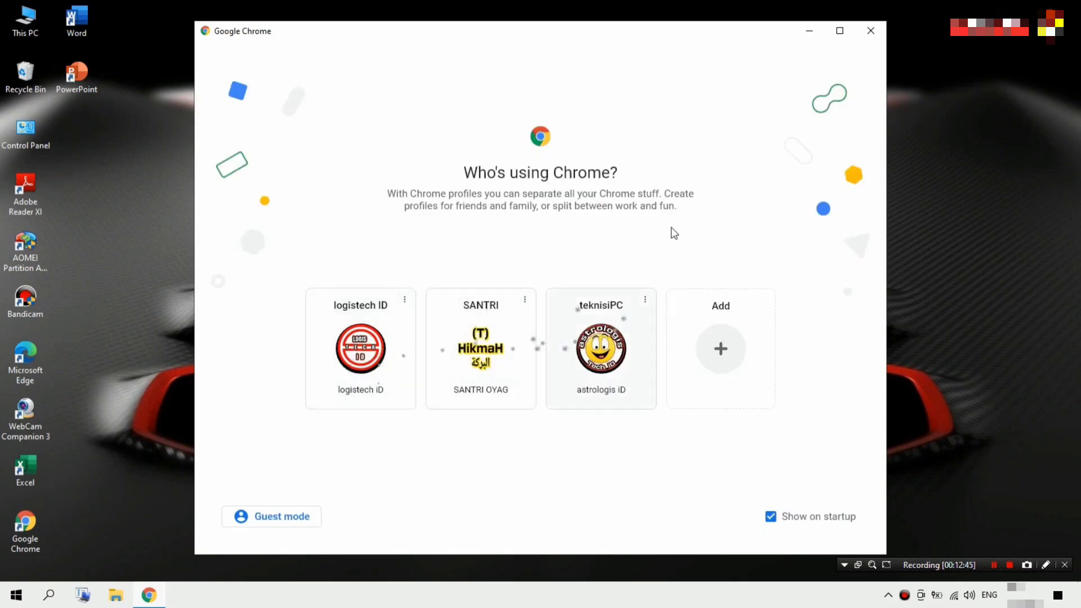
pyautogui.click(839, 32)
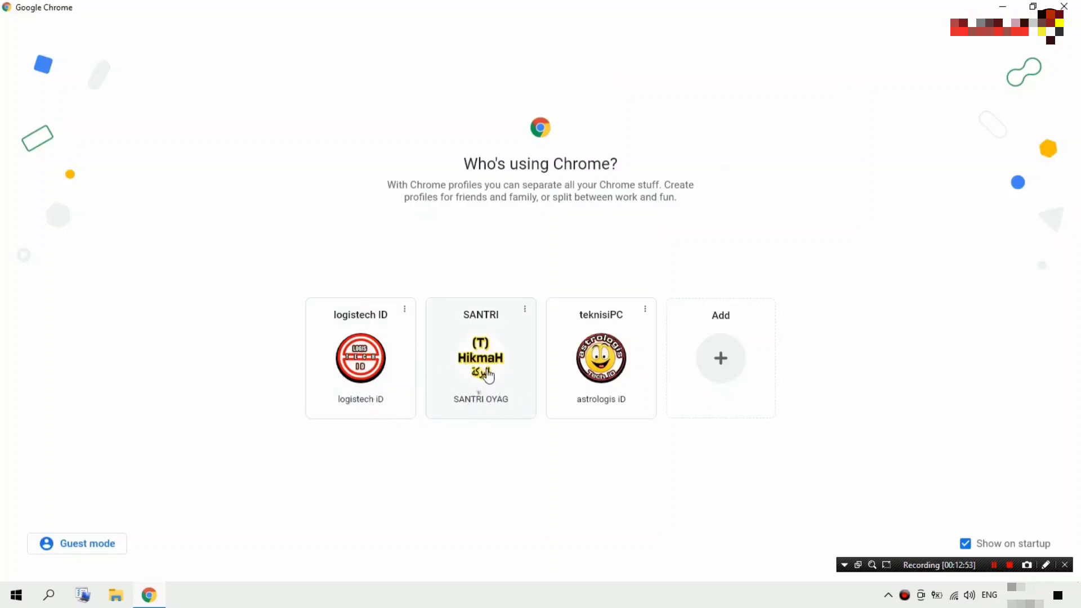
pyautogui.click(370, 384)
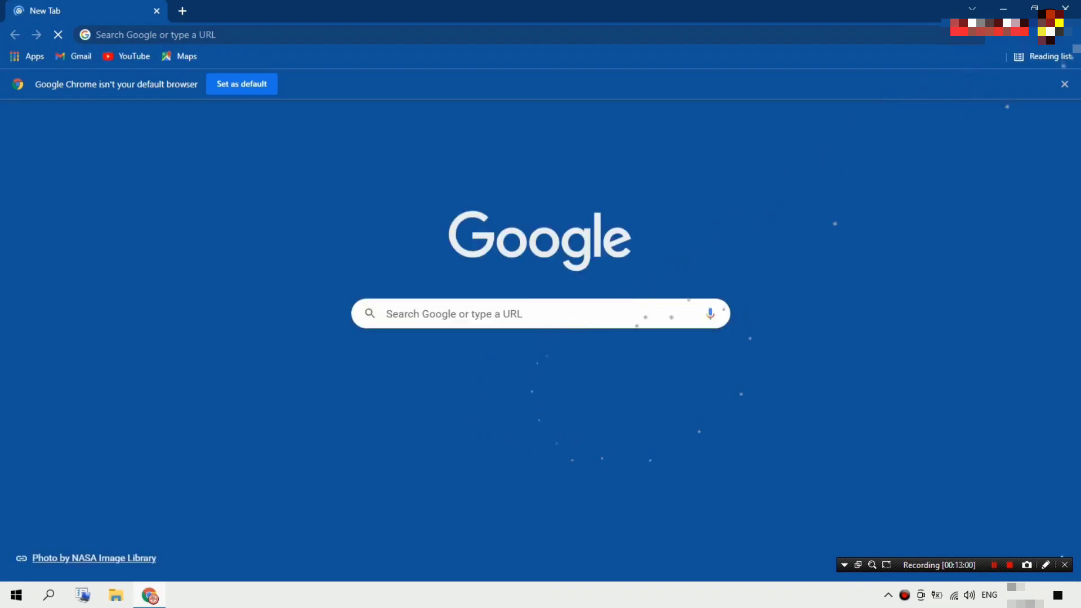
# - Check the restored profile's account and sync details, and close Chrome
pyautogui.click(1049, 24)
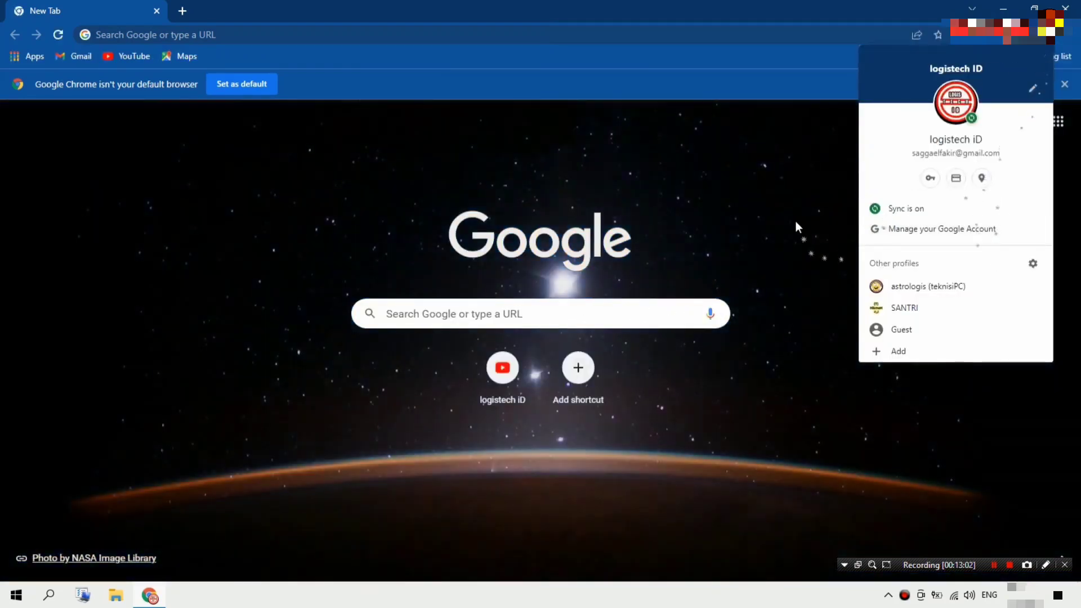
pyautogui.click(788, 220)
pyautogui.click(1065, 8)
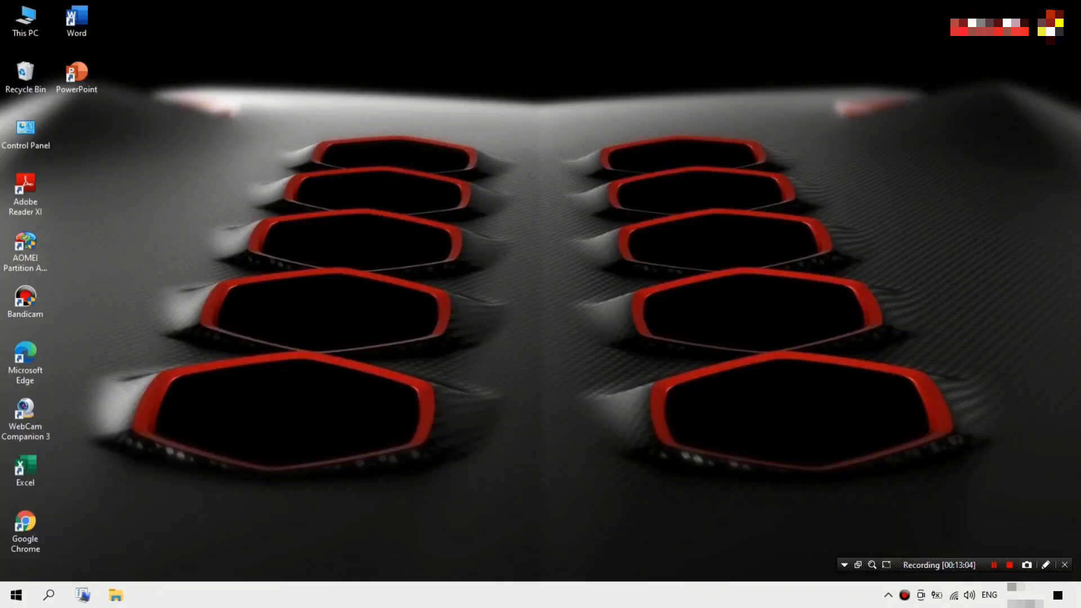